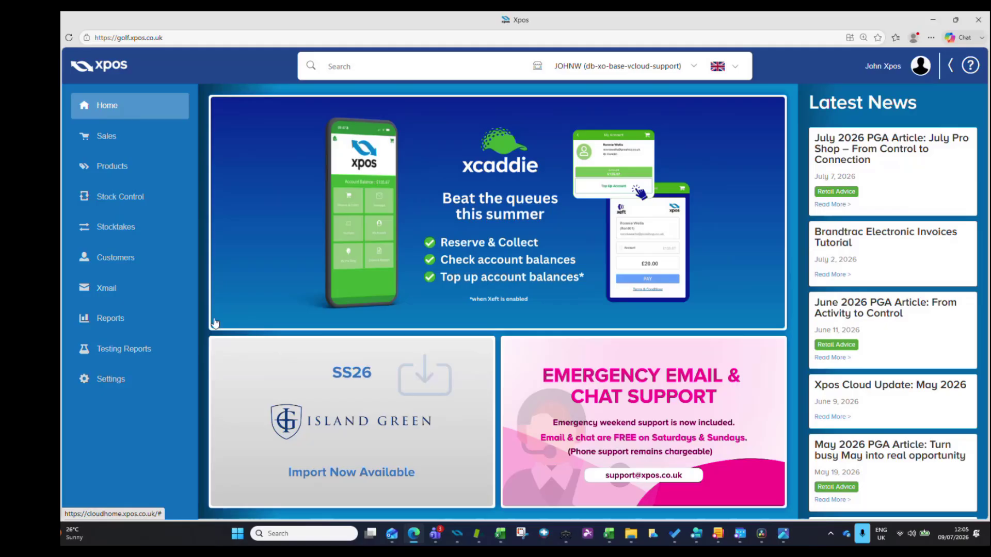
# - In the advanced settings, enable the reports dashboard for users with sales reports access and acknowledge the notice
pyautogui.click(165, 321)
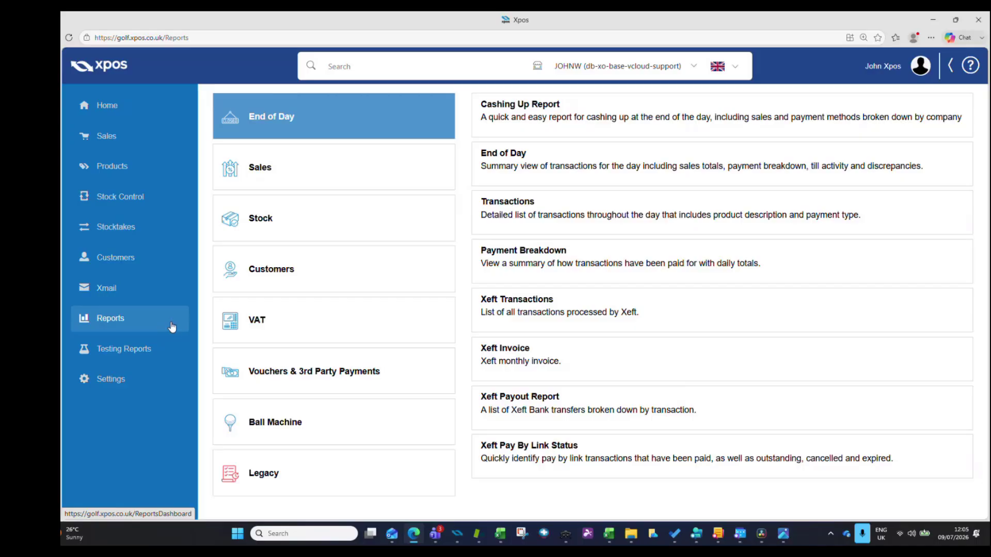
pyautogui.click(132, 384)
pyautogui.click(249, 371)
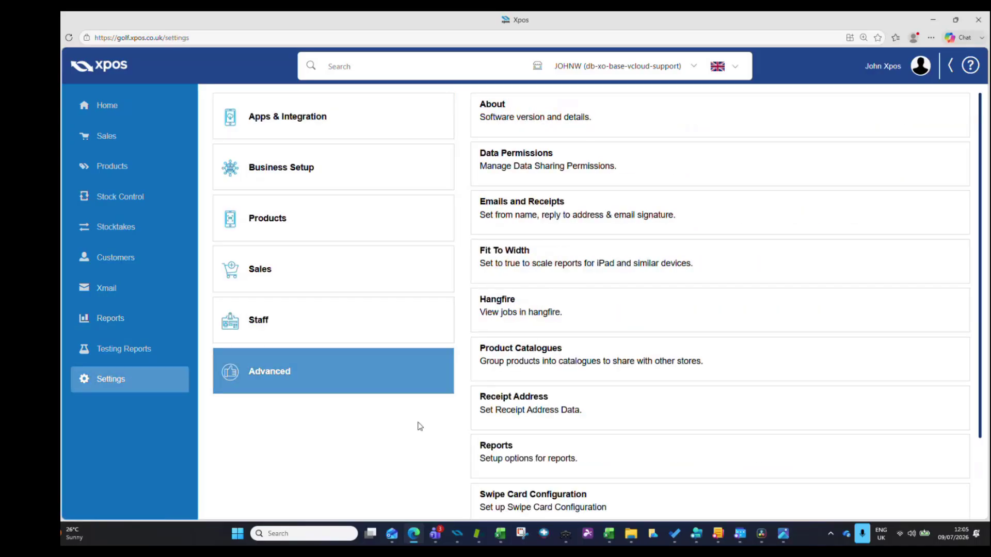
pyautogui.click(578, 467)
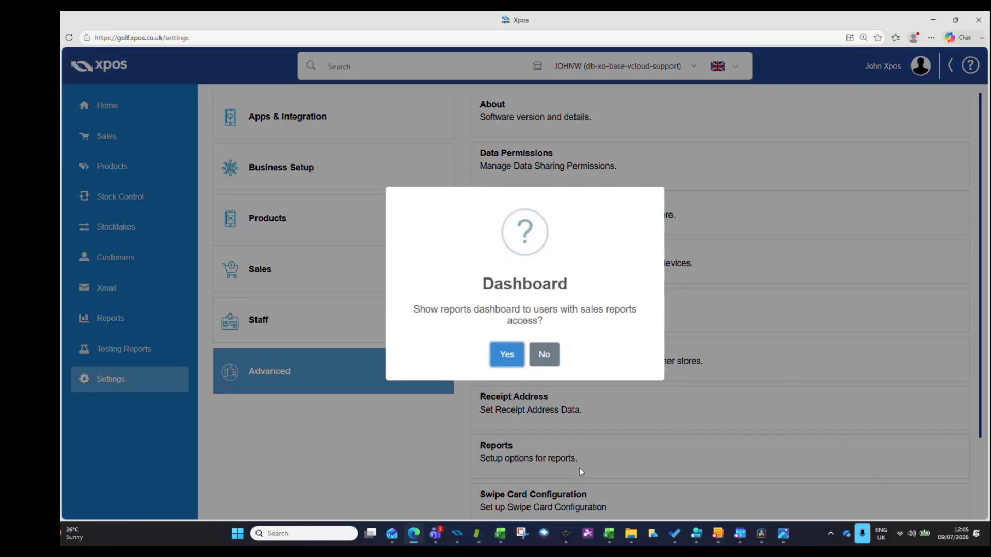
pyautogui.click(509, 356)
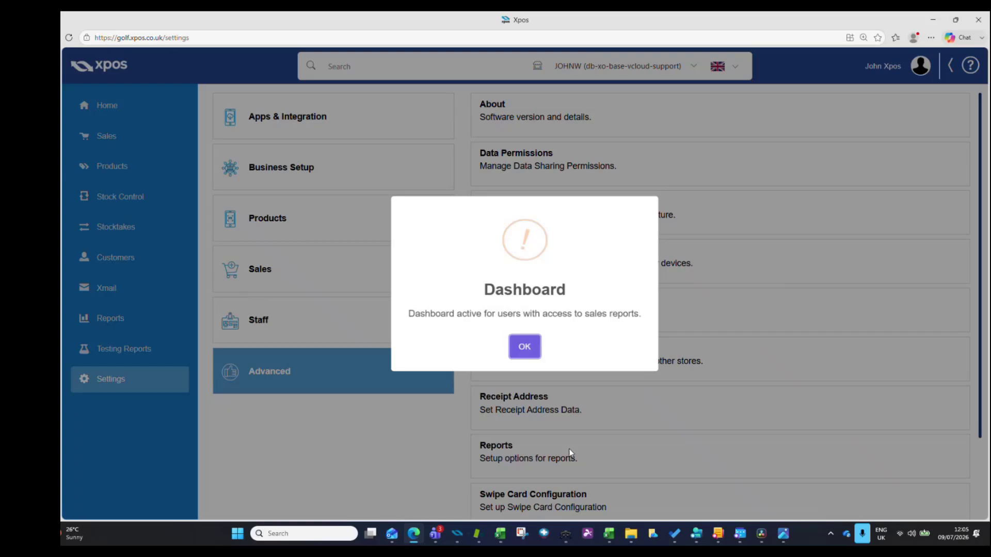
pyautogui.click(526, 348)
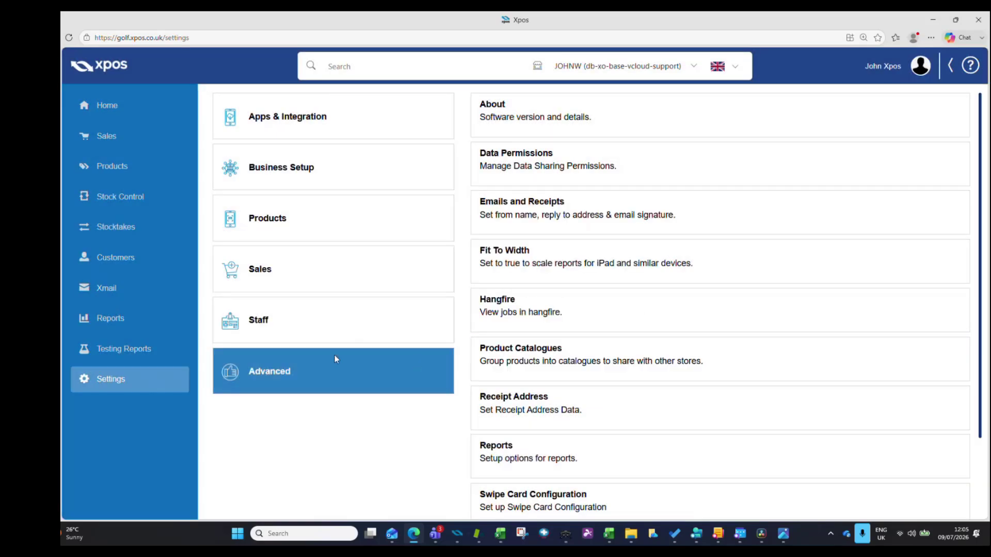
# - Open the reports dashboard and examine its Top 10 Product Group Sales and monthly Net Sales Comparison charts
pyautogui.click(132, 323)
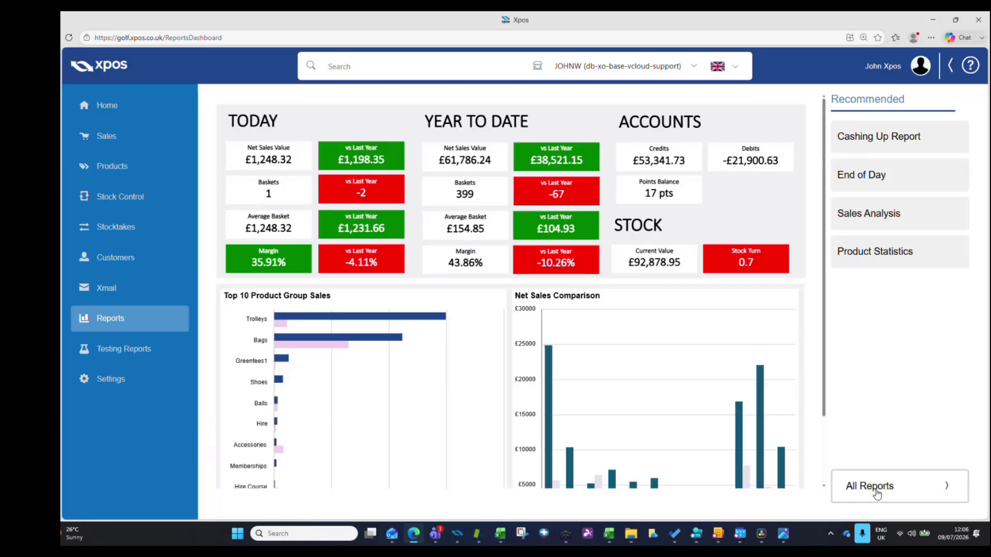
pyautogui.scroll(-2, 473, 314)
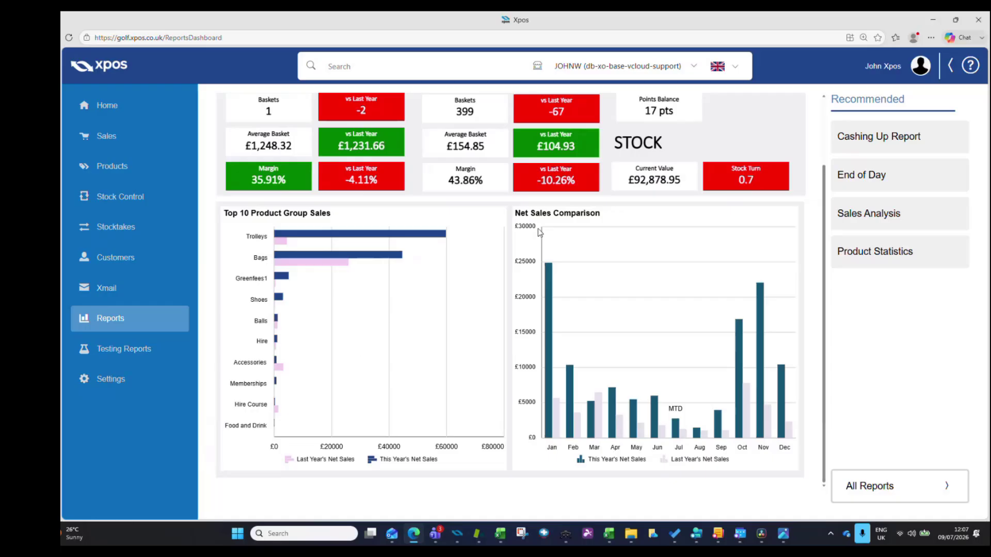
pyautogui.moveTo(548, 274)
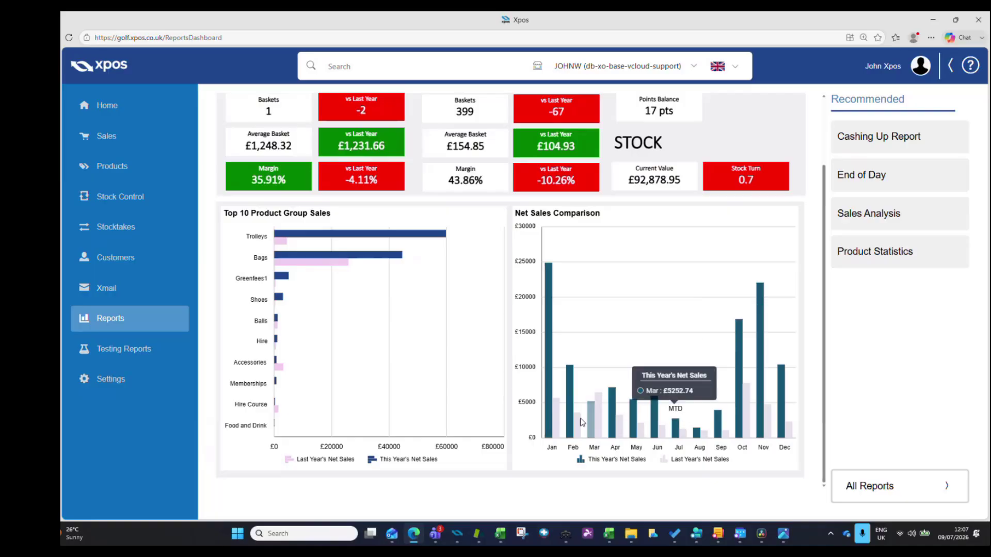
pyautogui.moveTo(558, 420)
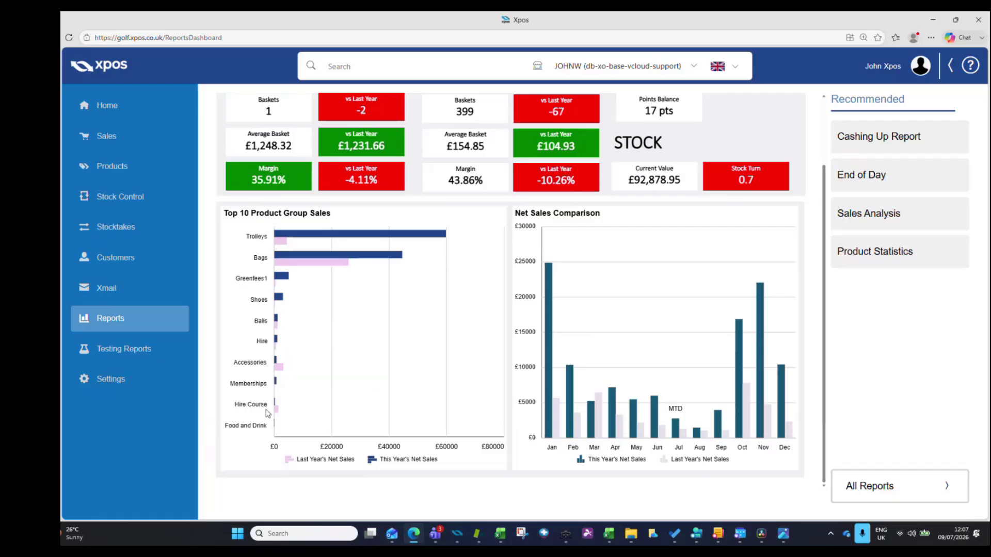
# - In the product groups settings, exclude the Greenfees sub group of Golf Course's Greenfees1 group from the dashboard and save it
pyautogui.click(162, 384)
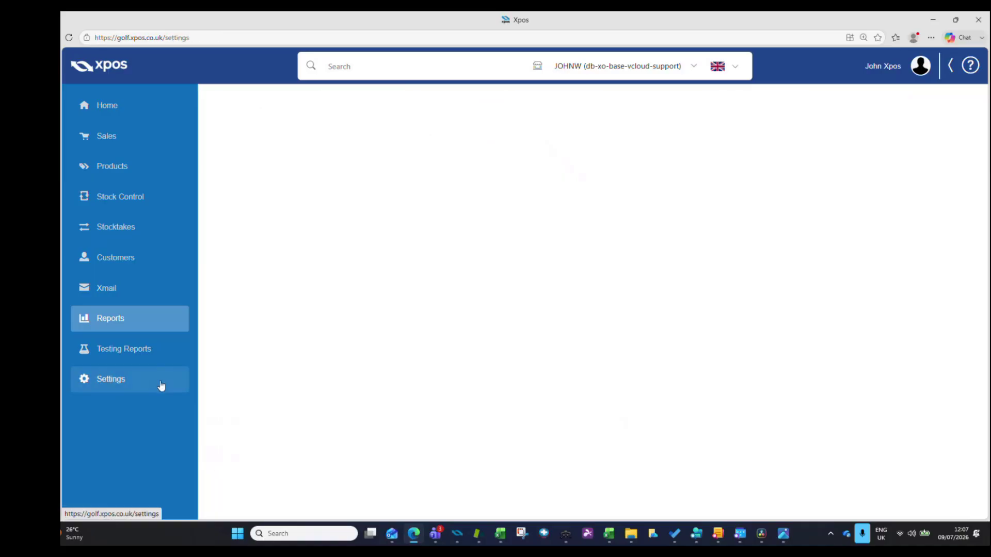
pyautogui.click(305, 227)
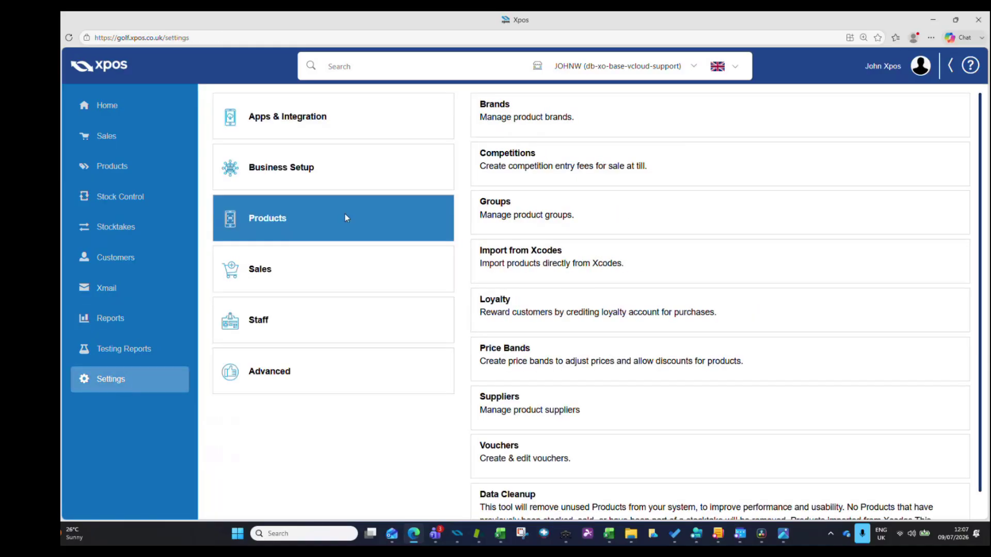
pyautogui.click(505, 216)
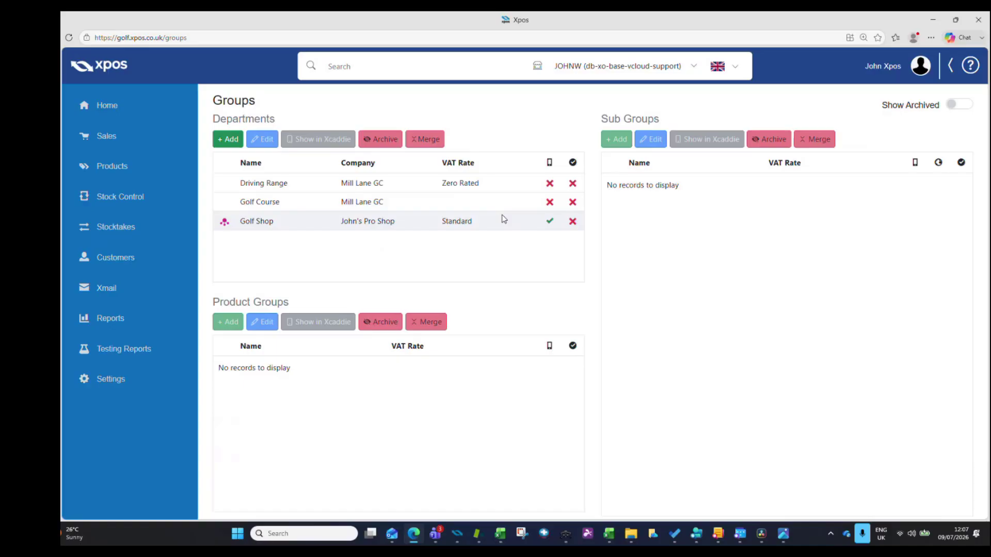
pyautogui.click(299, 202)
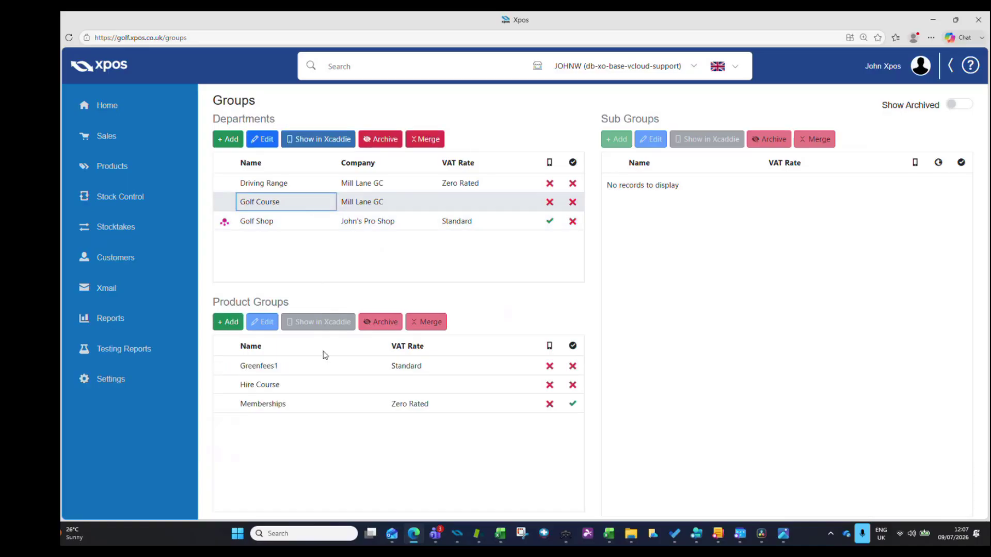
pyautogui.click(295, 367)
pyautogui.click(683, 185)
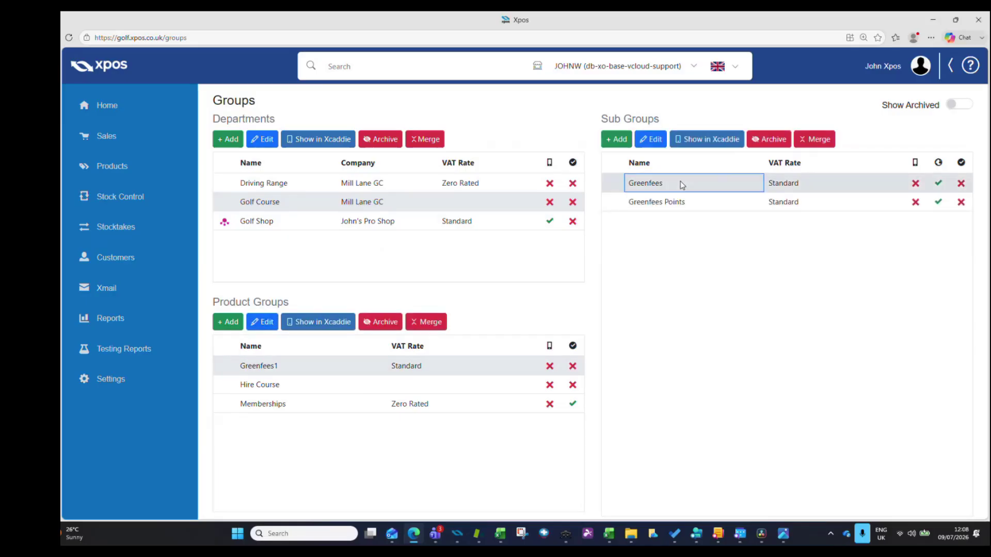
pyautogui.click(646, 142)
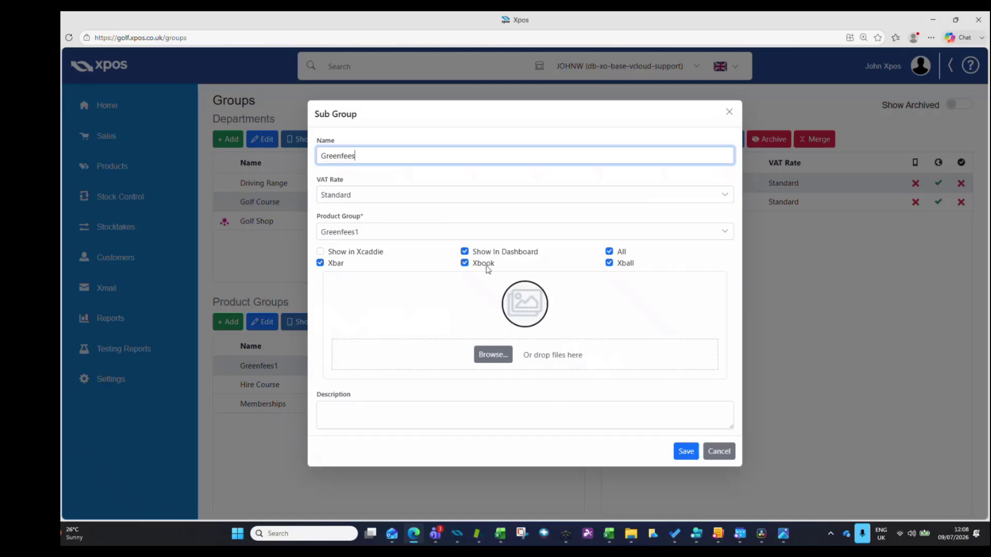
pyautogui.click(465, 251)
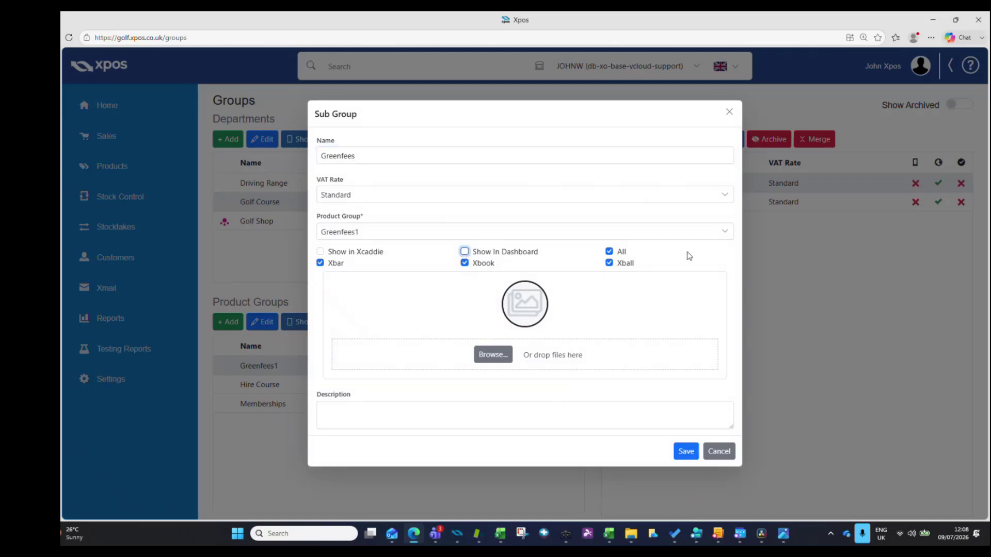
pyautogui.click(686, 453)
# - Exclude the Greenfees Points sub group from the dashboard and save it
pyautogui.click(678, 201)
pyautogui.click(652, 138)
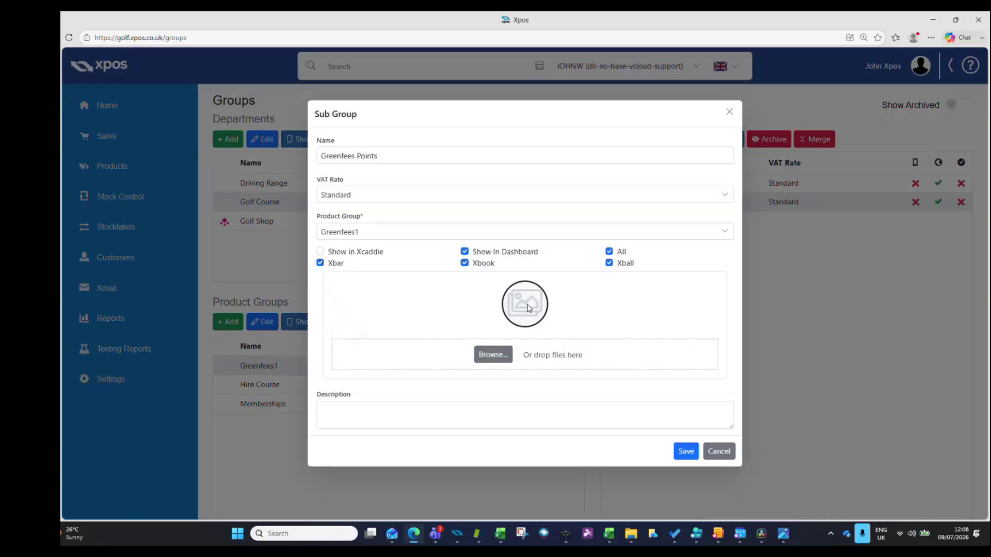
pyautogui.click(464, 252)
pyautogui.click(682, 452)
# - Exclude the Buggy Hire sub group under the Hire Course product group from the dashboard and save it
pyautogui.click(346, 386)
pyautogui.click(690, 187)
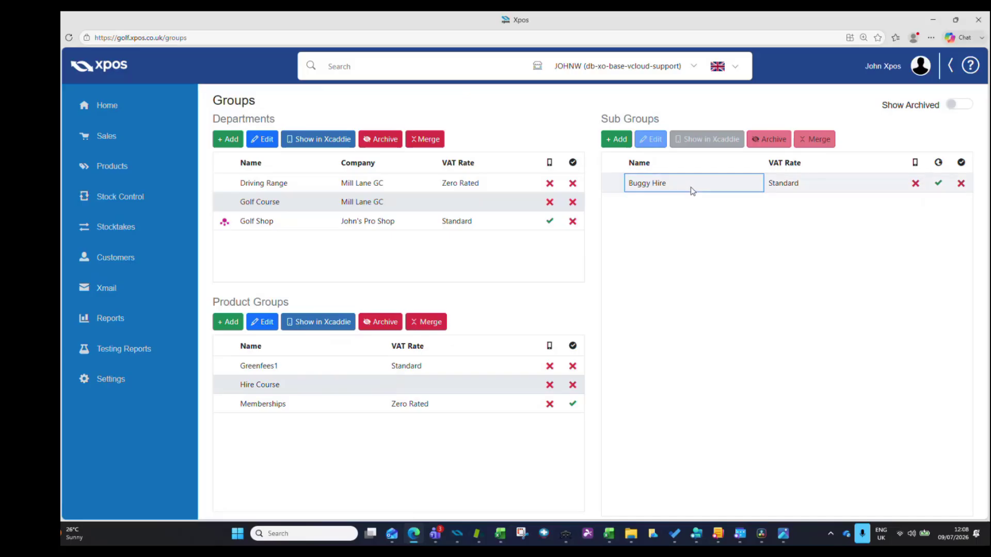
pyautogui.click(651, 139)
pyautogui.click(464, 252)
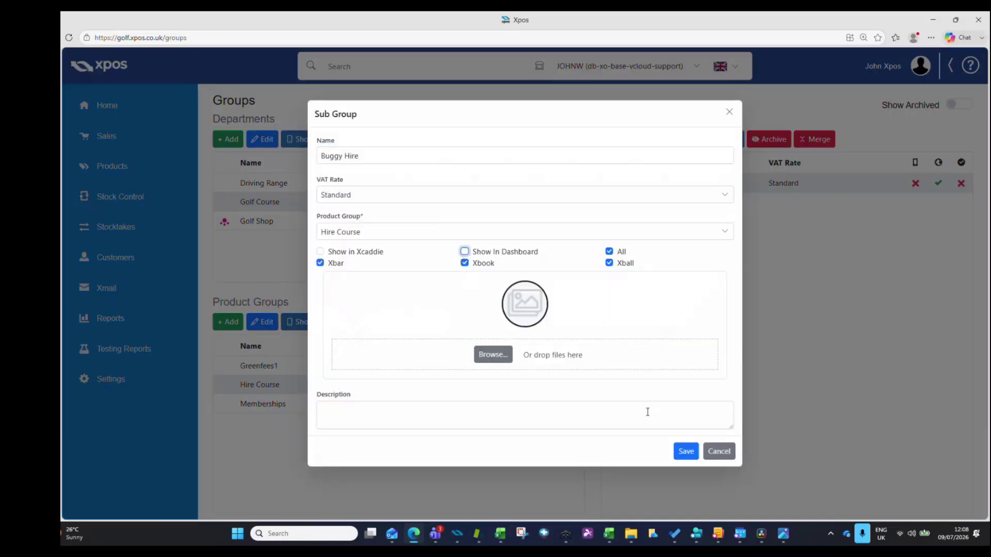
pyautogui.click(686, 452)
# - Exclude the Memberships sub group under the Memberships product group from the dashboard and save it
pyautogui.click(336, 404)
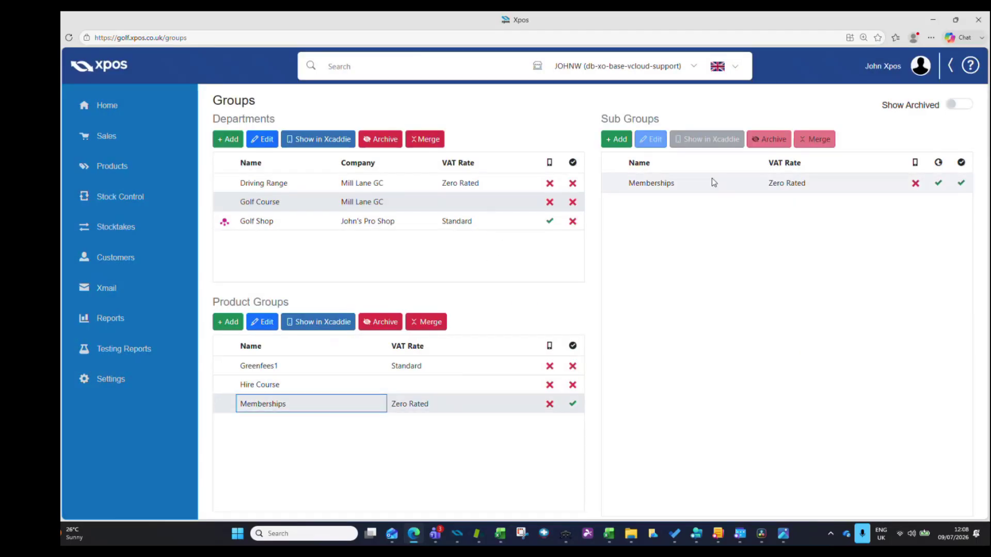
pyautogui.click(711, 182)
pyautogui.click(651, 139)
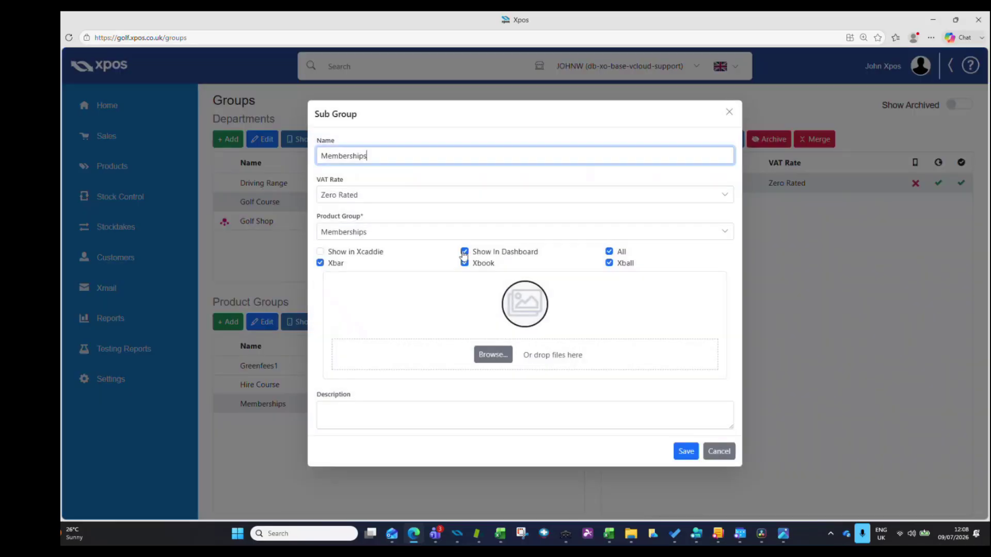
pyautogui.click(465, 252)
pyautogui.click(684, 453)
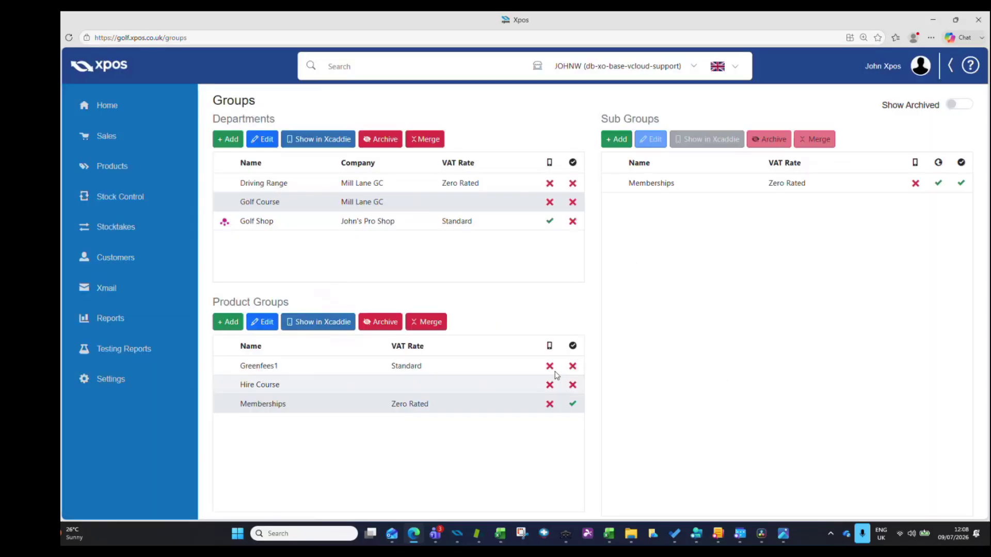
# - Check the Show In Dashboard setting of the Range Visitors and Range Staff sub groups in the Driving Range department
pyautogui.click(301, 184)
pyautogui.click(313, 366)
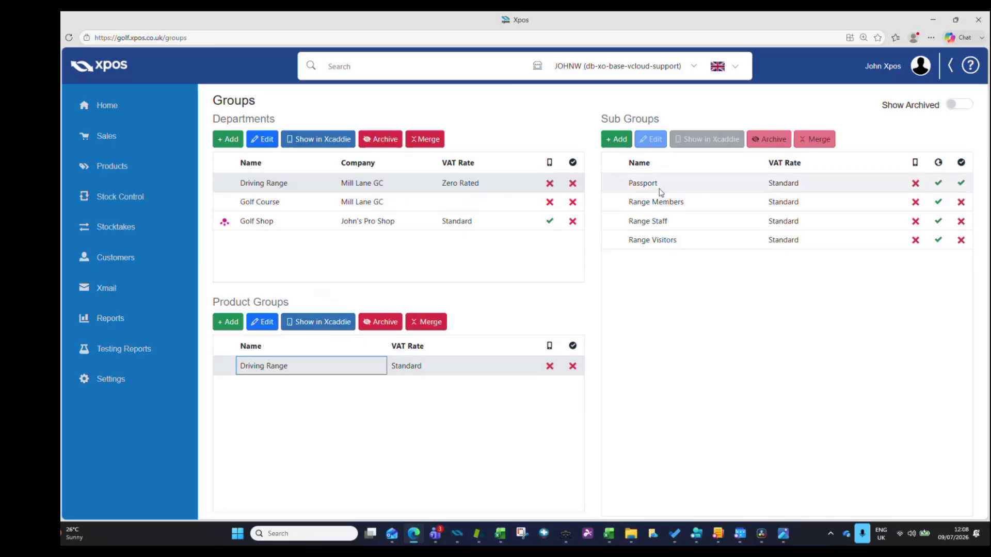
pyautogui.click(699, 241)
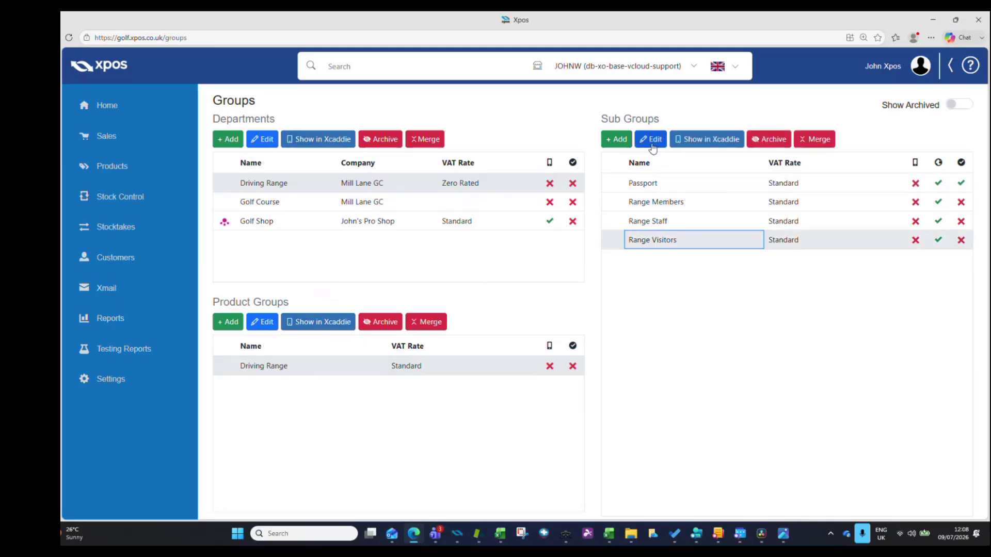
pyautogui.click(651, 138)
pyautogui.click(686, 451)
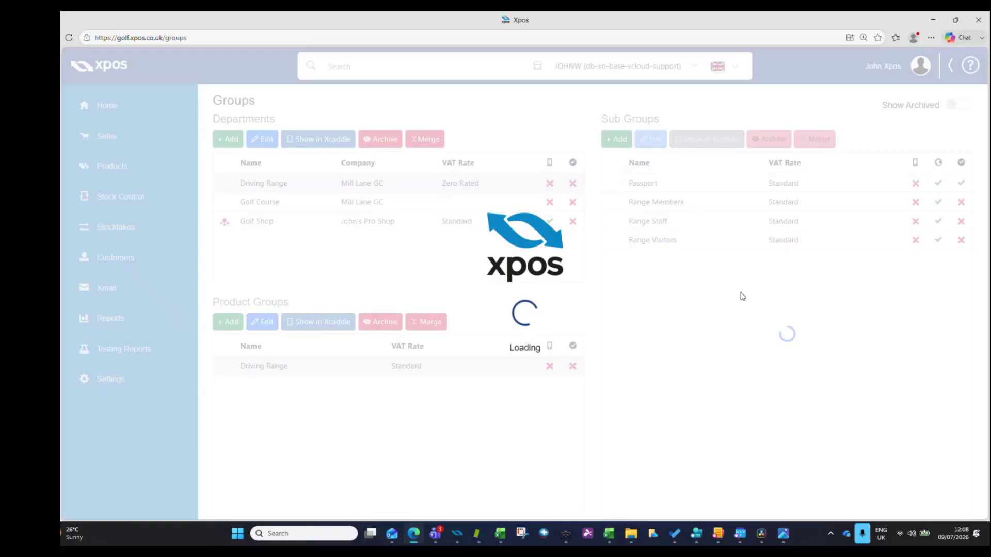
pyautogui.click(666, 221)
pyautogui.click(651, 138)
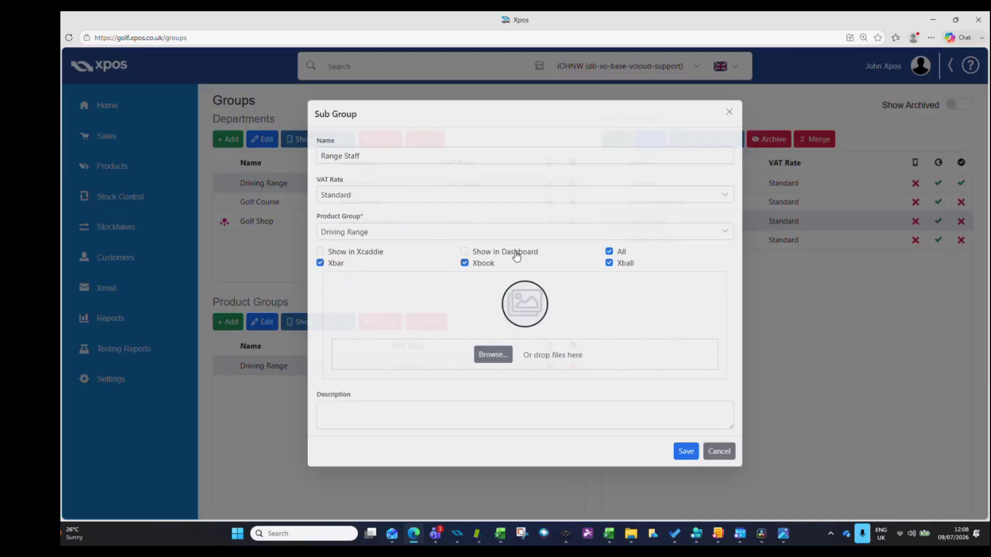
pyautogui.click(718, 451)
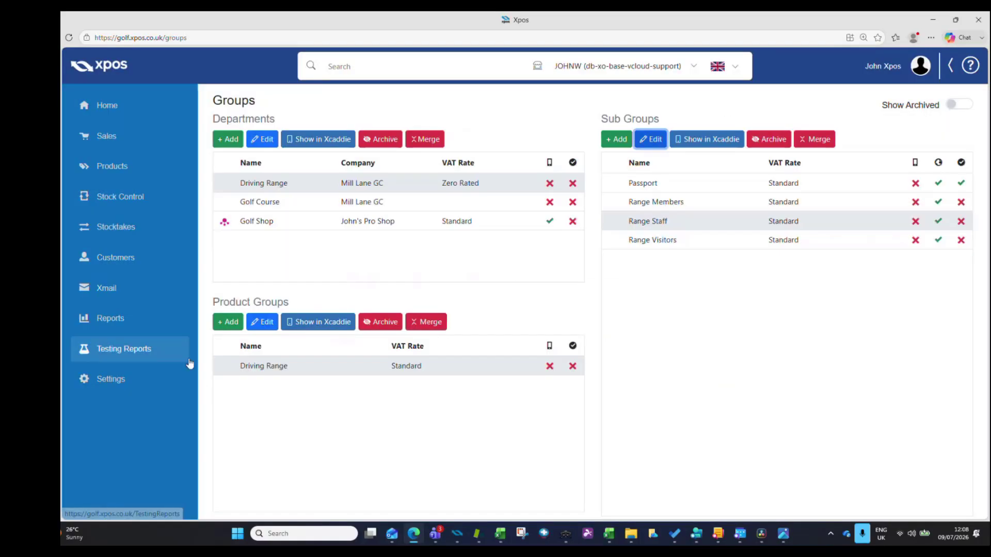
# - Return to the reports dashboard and review its sales figures and charts with the golf course sub groups excluded
pyautogui.click(155, 329)
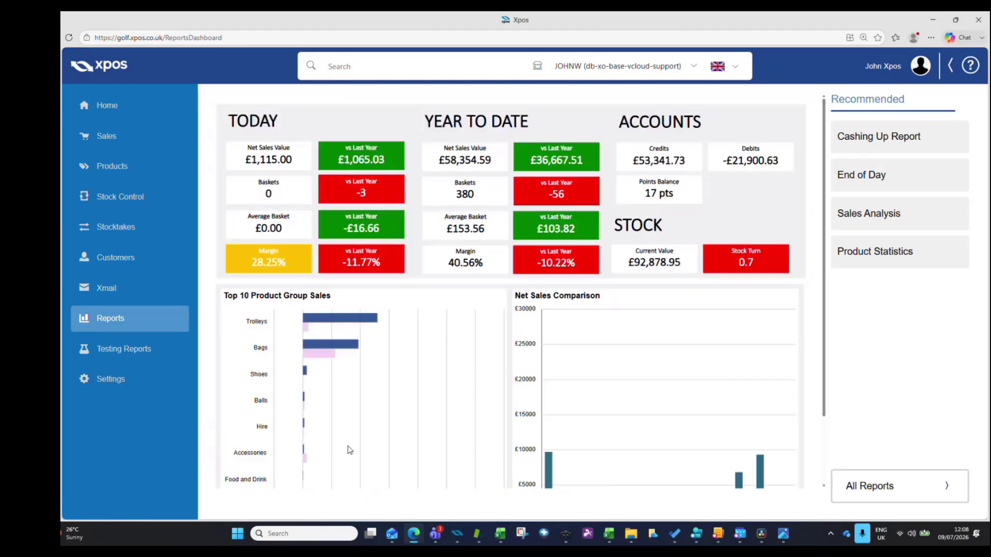
pyautogui.scroll(-2, 342, 409)
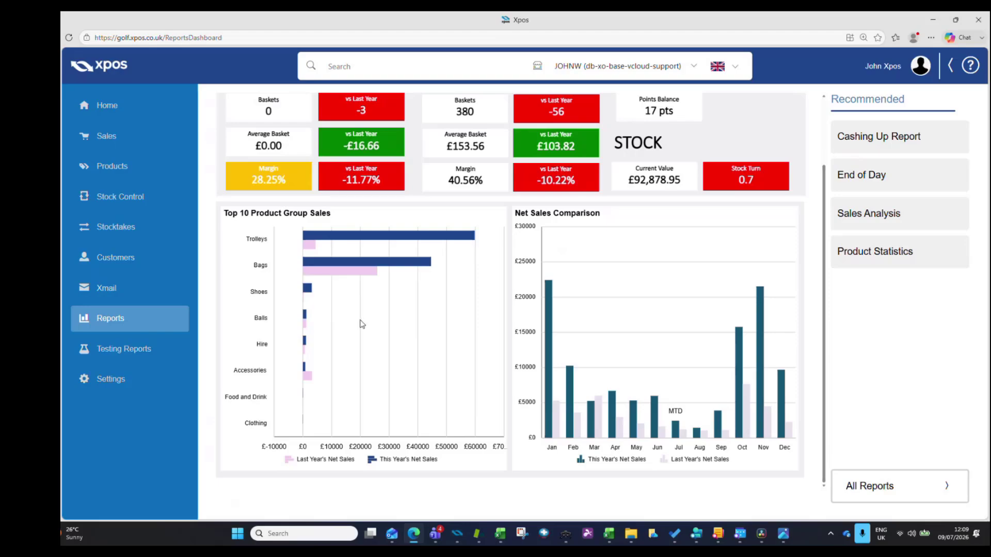
# - Open the End of Day report from the full report list and run it for the company John's Pro Shop only
pyautogui.click(906, 496)
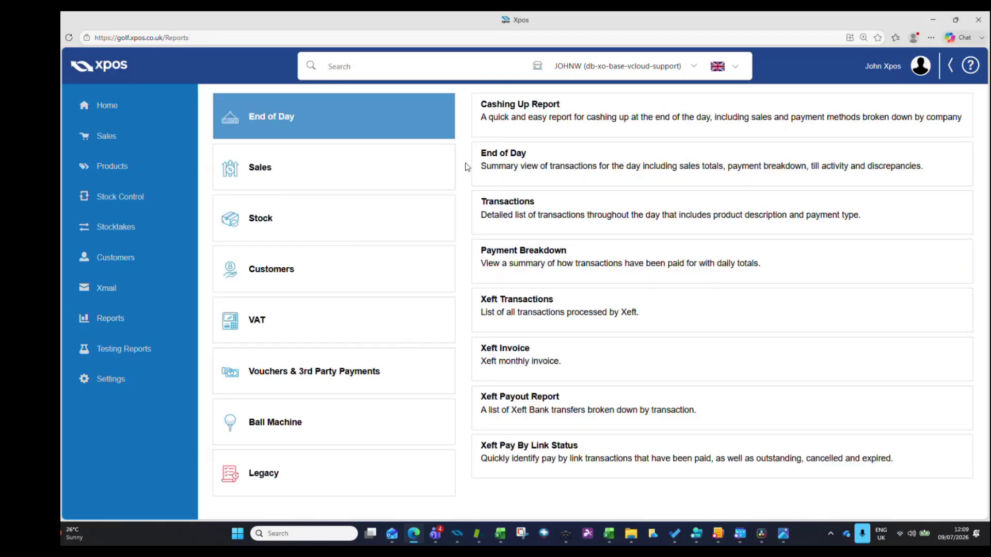
pyautogui.click(512, 170)
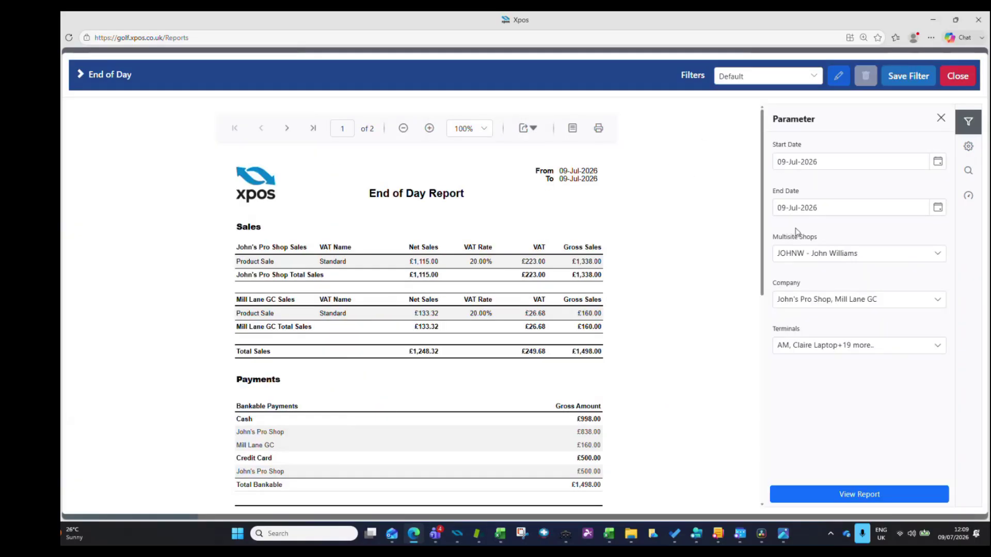
pyautogui.click(938, 300)
pyautogui.click(825, 279)
pyautogui.click(937, 299)
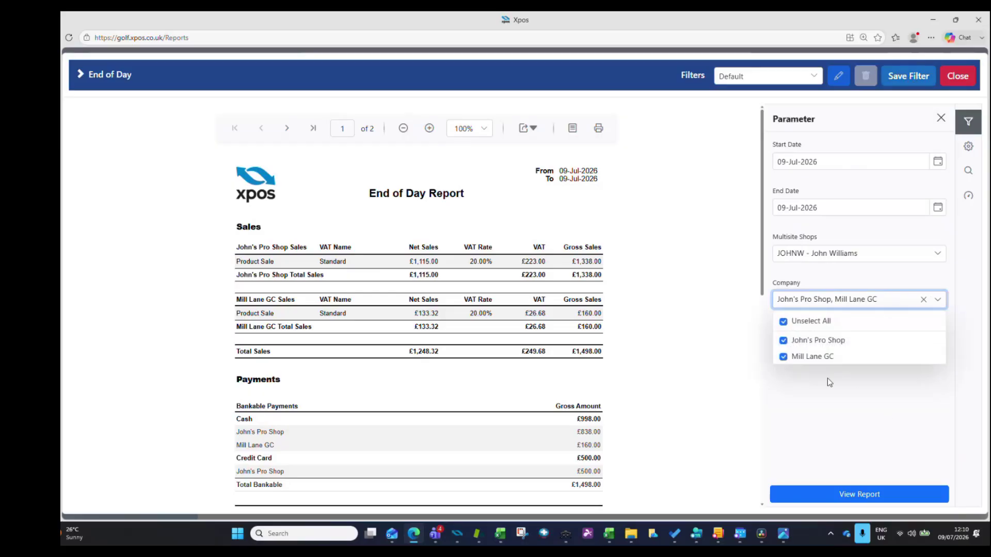
pyautogui.click(783, 356)
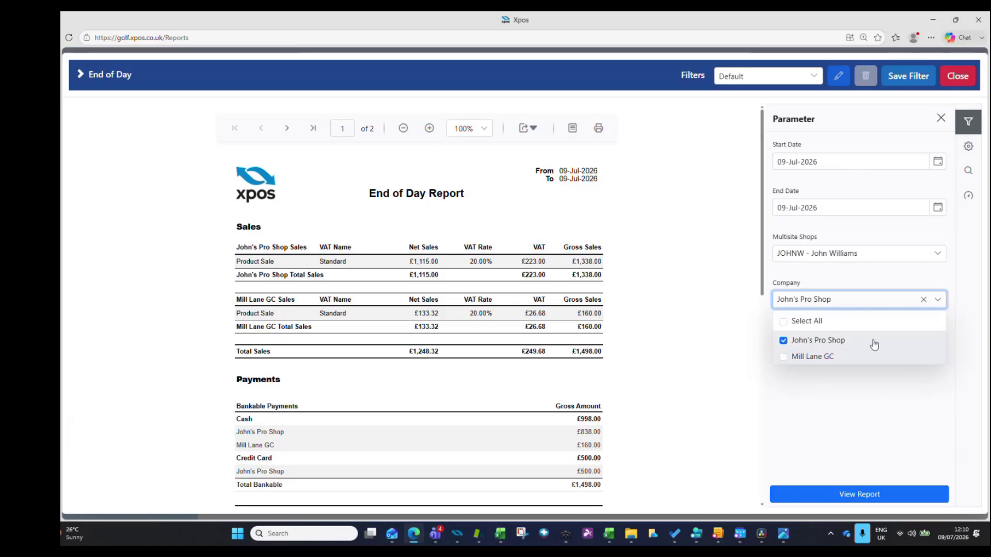
pyautogui.click(870, 433)
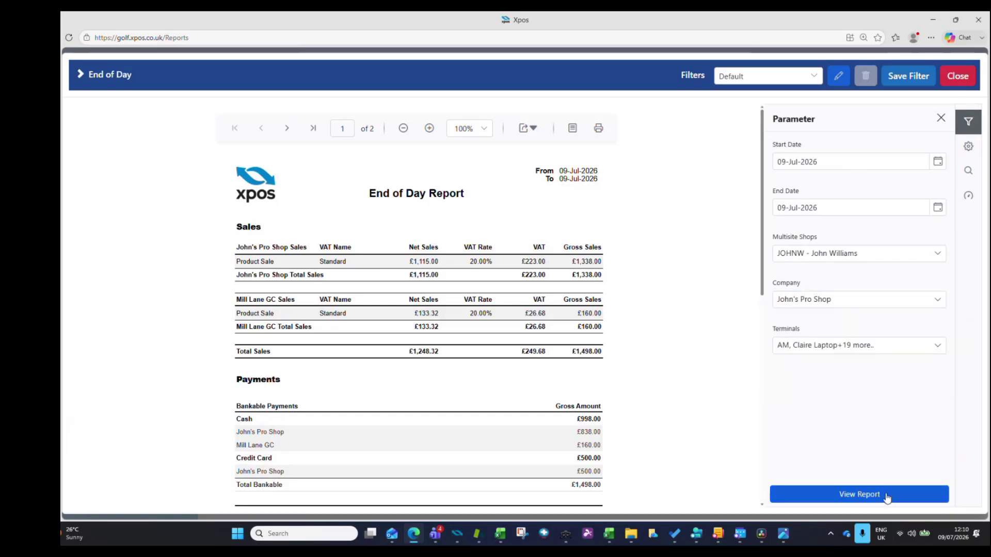
pyautogui.click(885, 496)
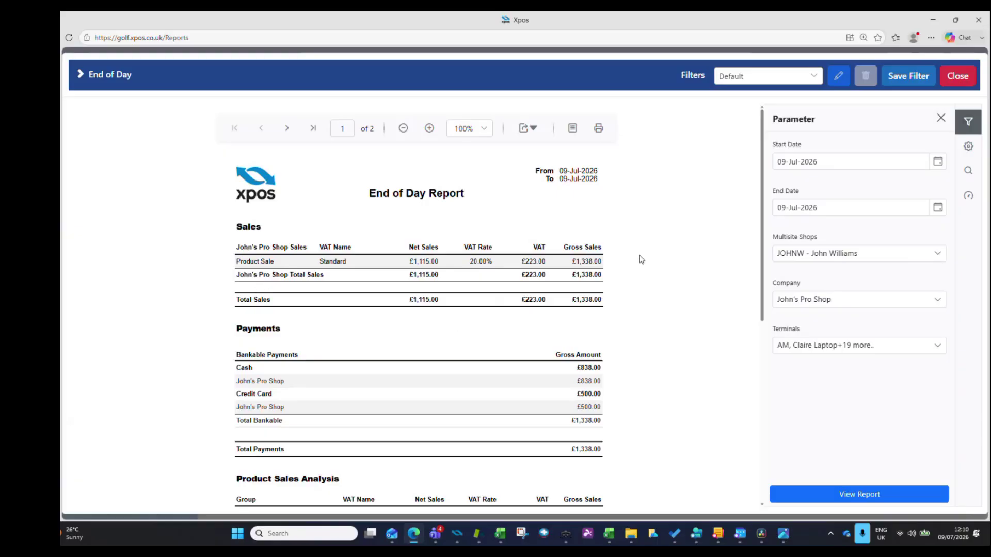
# - Start saving the current End of Day settings as a filter and name it Pro Shop
pyautogui.click(911, 81)
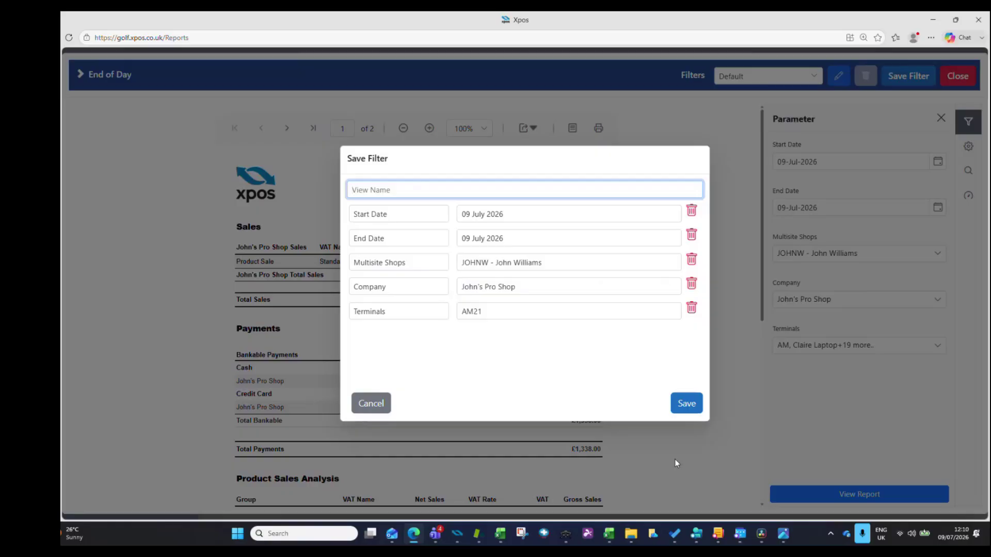
pyautogui.write('Pro Shop')
# - Clear the fixed Start Date in the filter and look through the relative date options matching "s"
pyautogui.moveTo(513, 214); pyautogui.dragTo(447, 216)
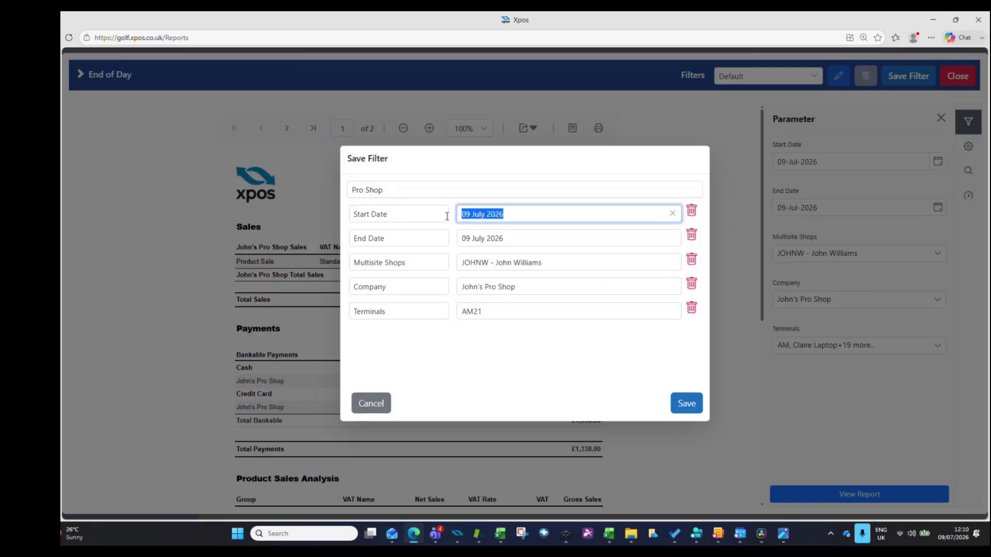
pyautogui.press('BackSpace')
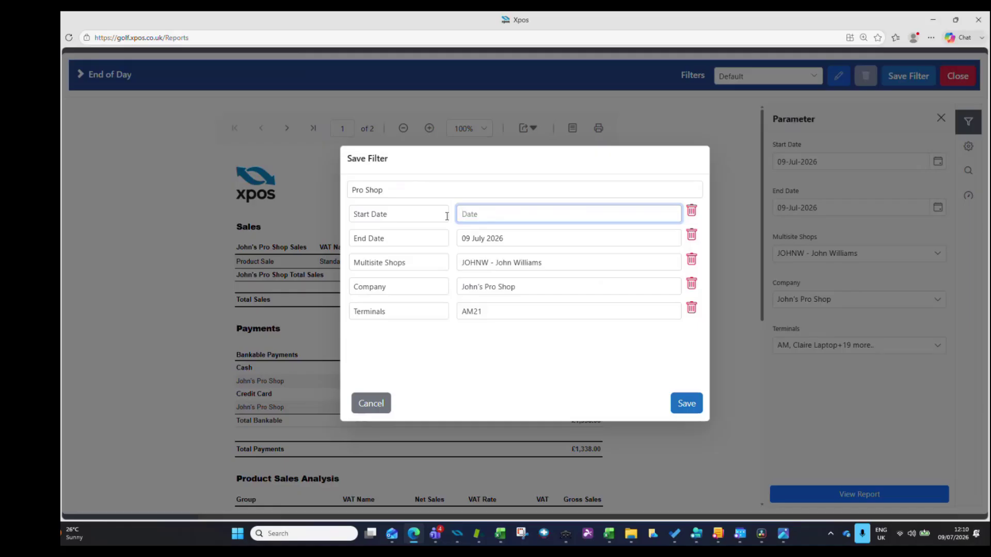
pyautogui.write('s')
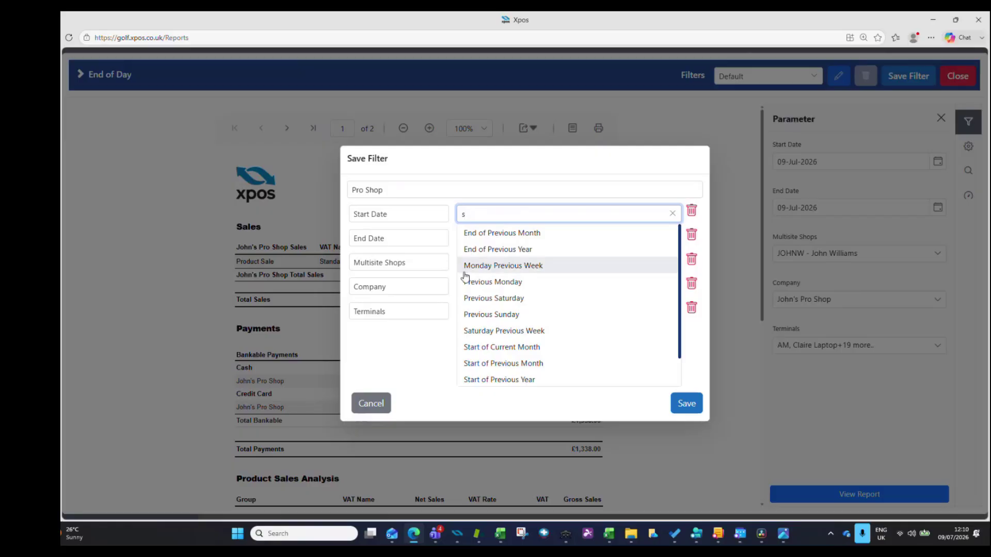
pyautogui.scroll(-1, 515, 380)
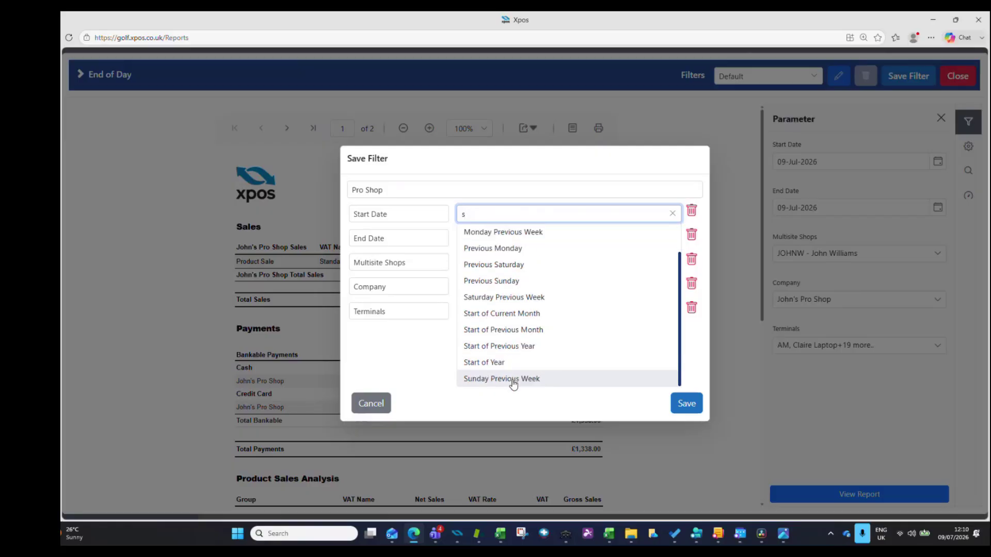
pyautogui.scroll(1, 514, 380)
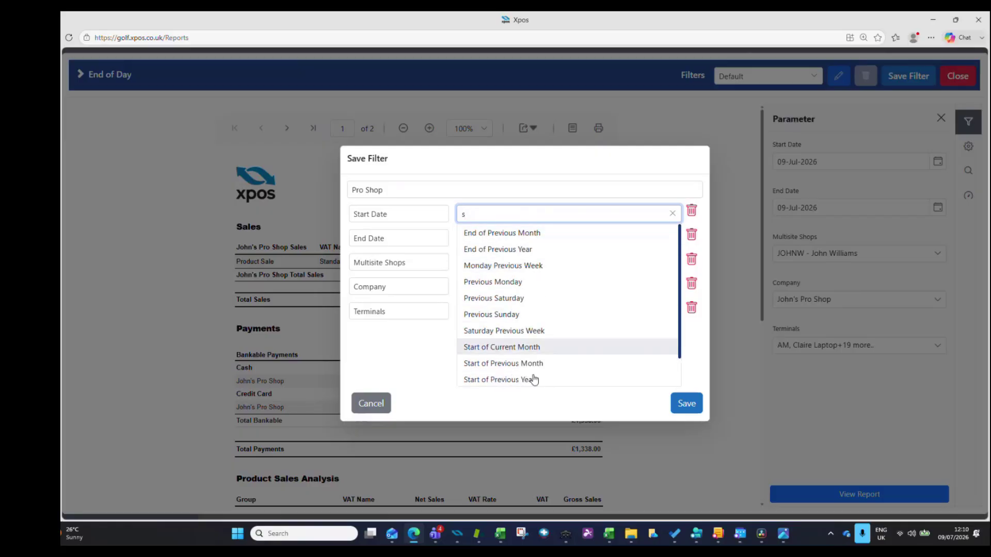
pyautogui.click(537, 168)
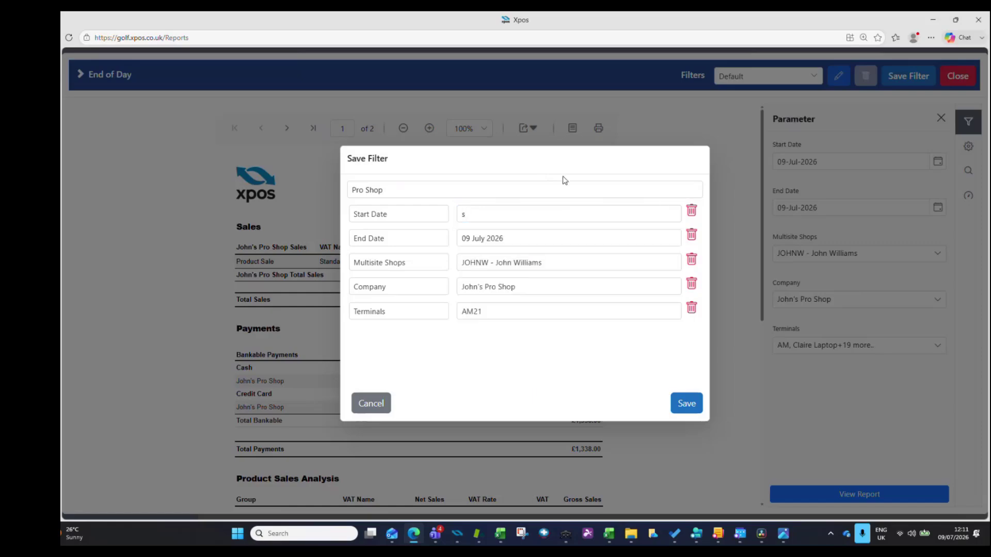
# - Remove the Start Date and End Date parameters from the Pro Shop filter and save it
pyautogui.click(692, 211)
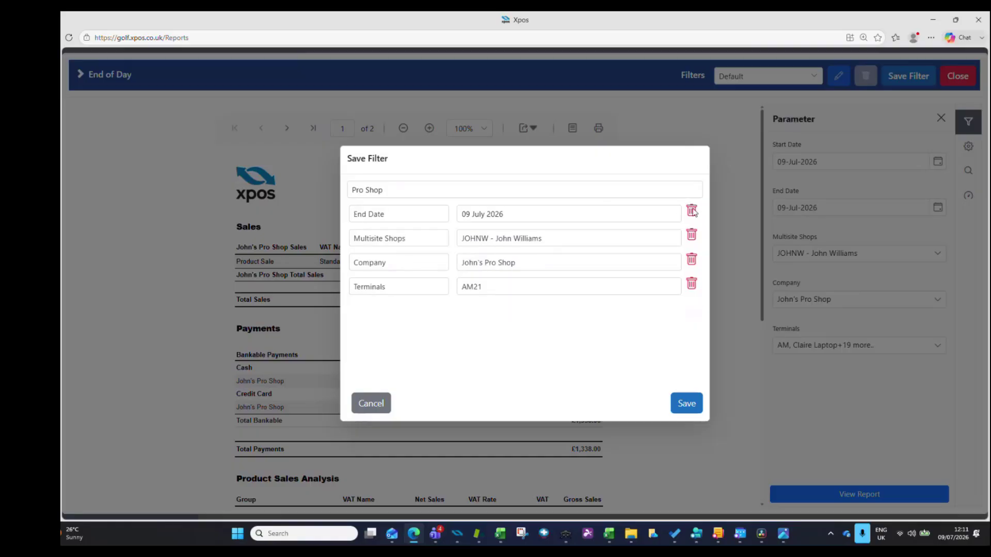
pyautogui.click(692, 211)
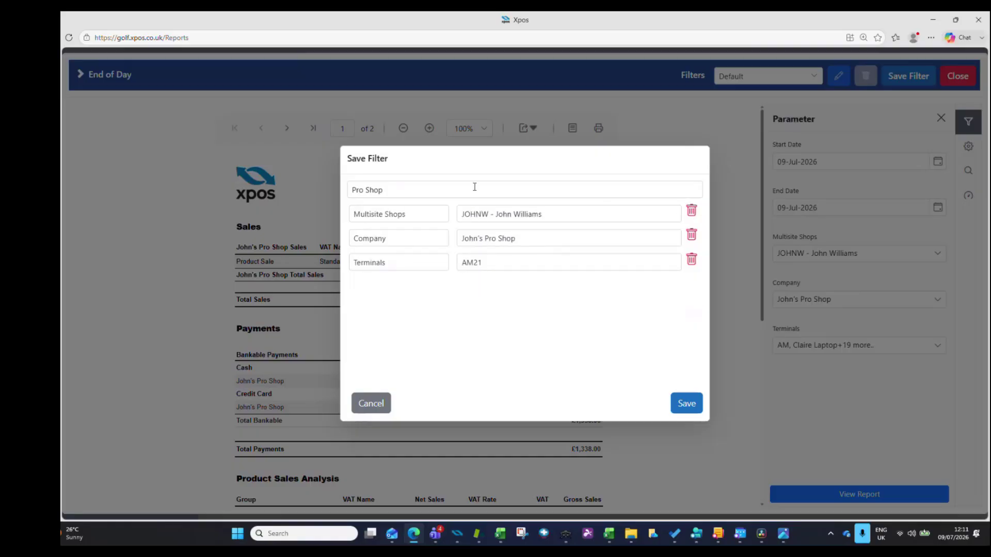
pyautogui.click(686, 404)
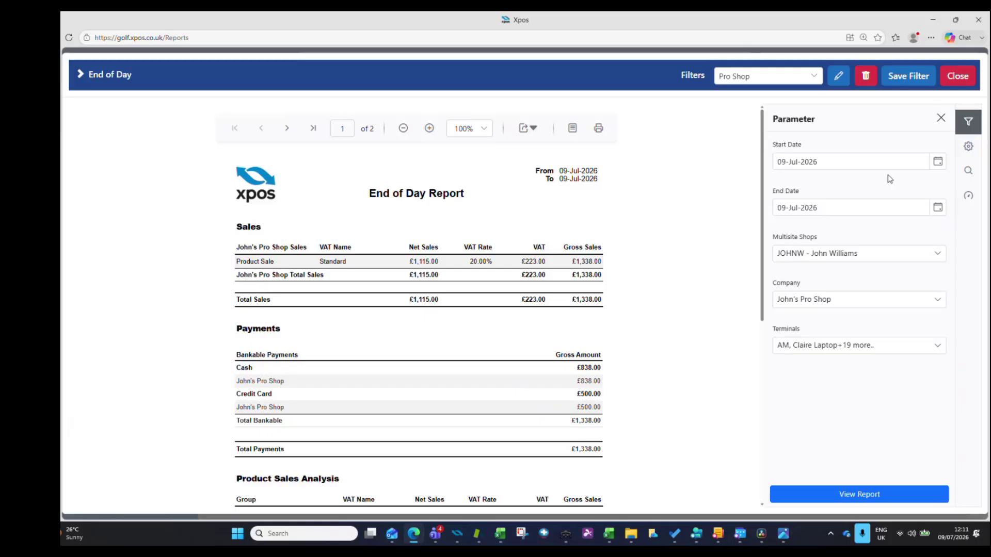
# - Set the report's company to Mill Lane GC only and run the End of Day report again
pyautogui.click(937, 299)
pyautogui.click(788, 356)
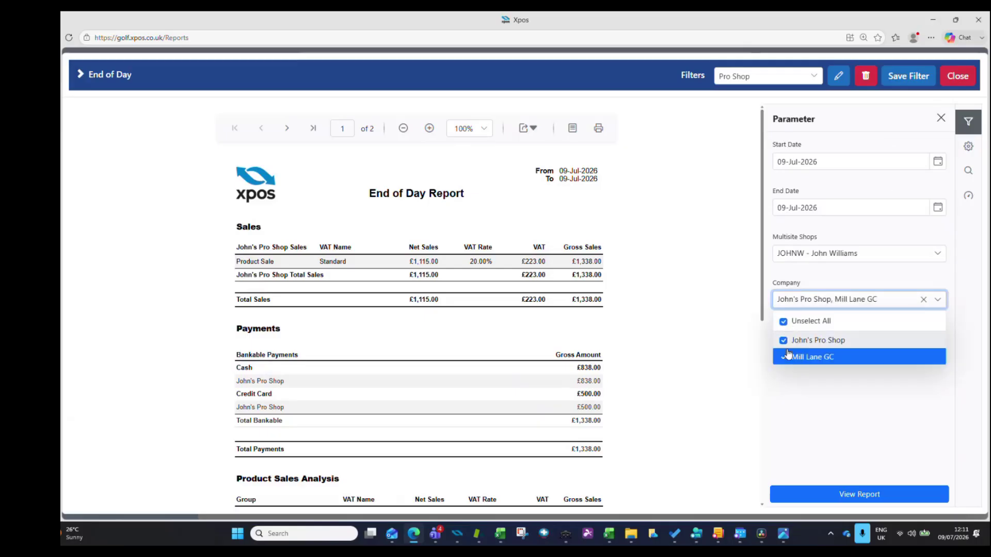
pyautogui.click(784, 340)
pyautogui.click(859, 443)
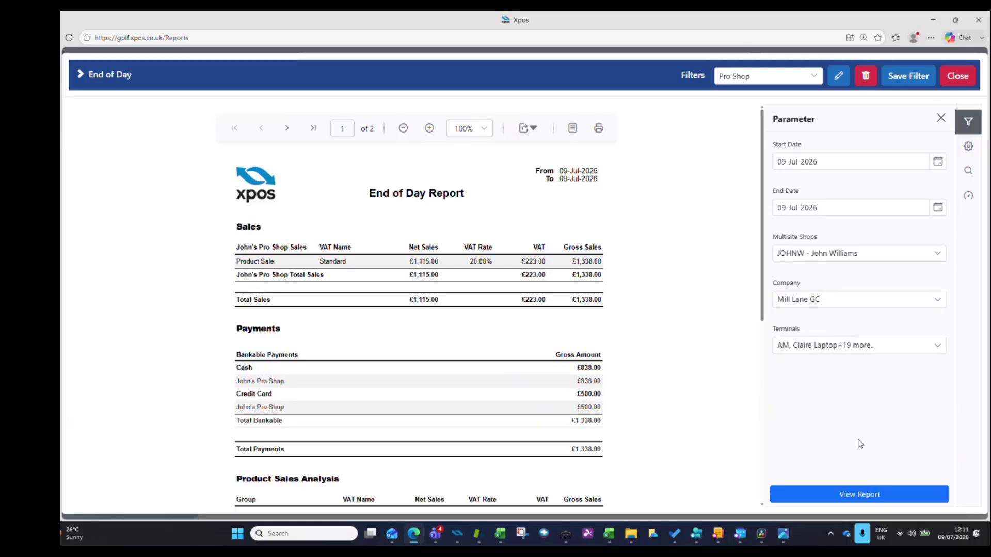
pyautogui.click(870, 495)
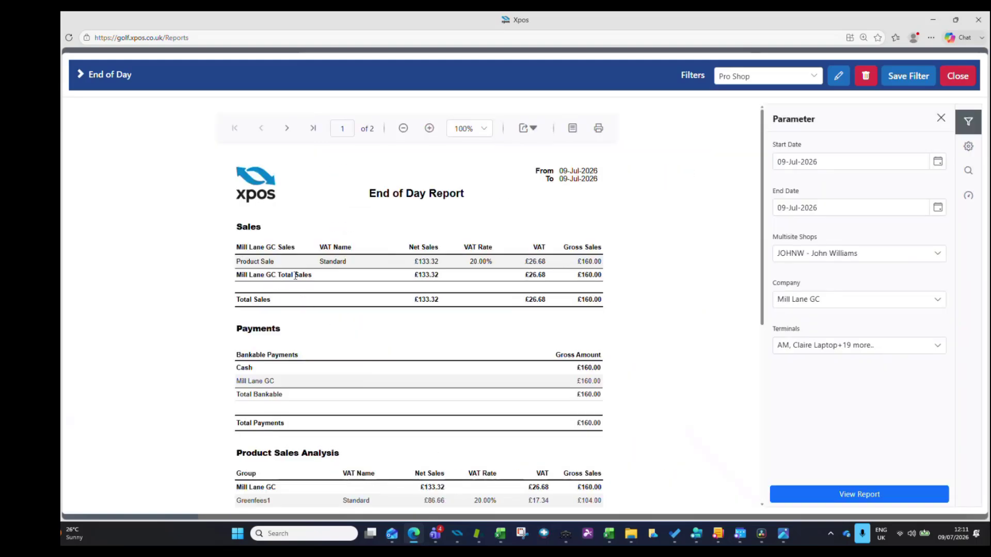
# - Save the current settings as a filter named Golf Course without the Start Date and End Date parameters
pyautogui.click(909, 78)
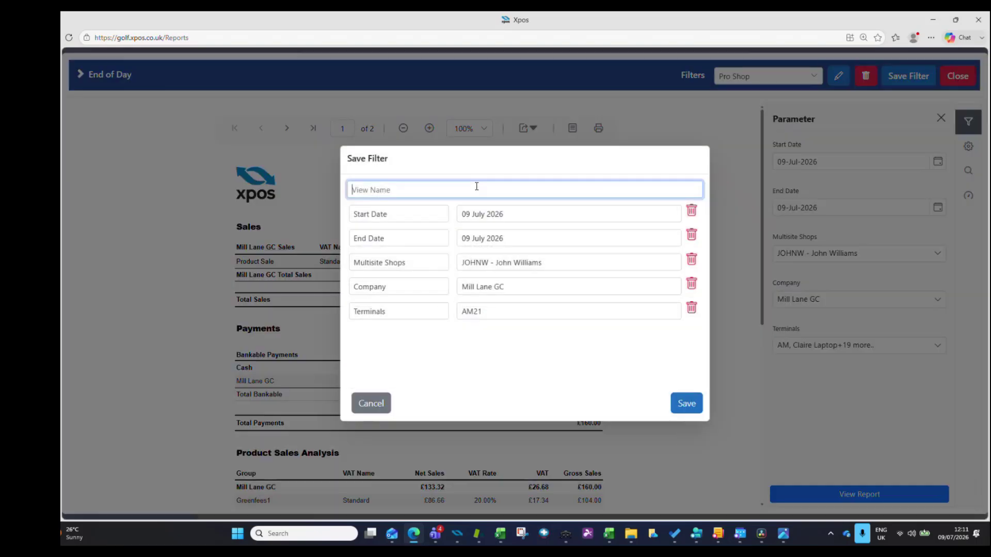
pyautogui.write('Golf Course')
pyautogui.click(690, 220)
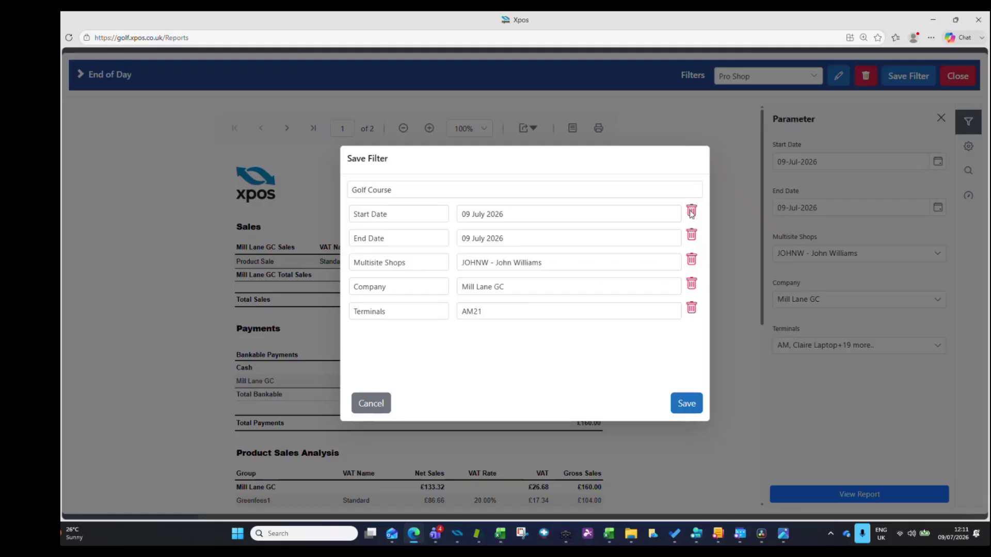
pyautogui.click(691, 213)
pyautogui.click(691, 213)
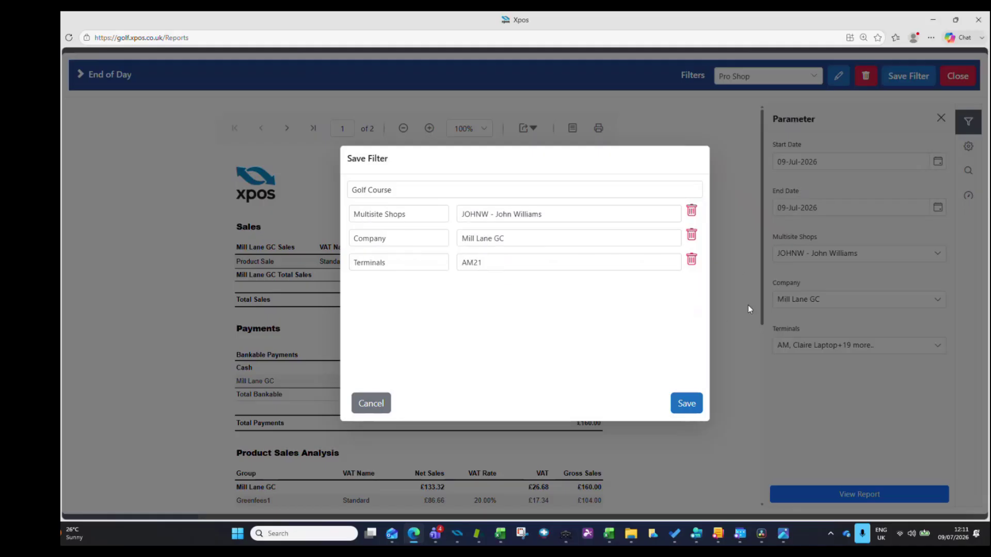
pyautogui.click(681, 407)
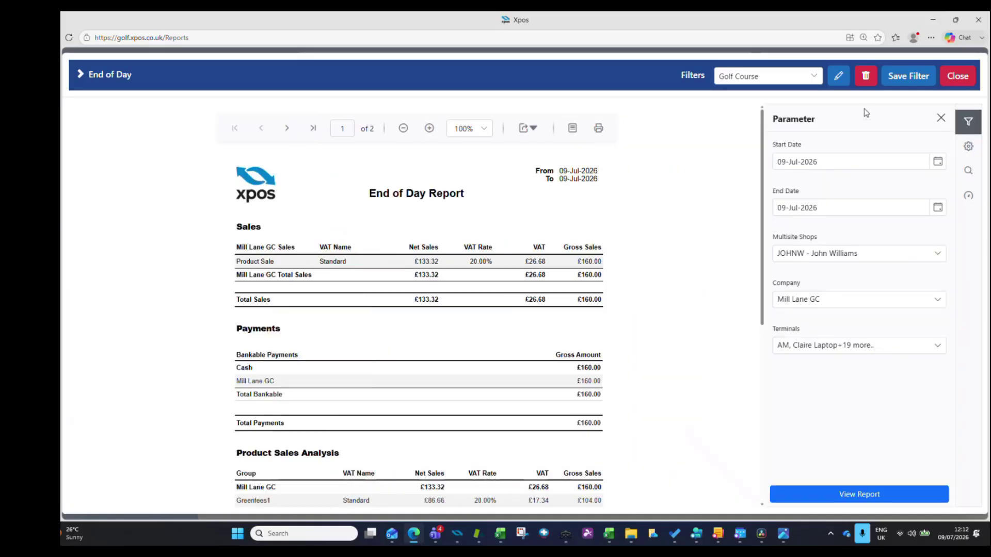
# - Close the report and reopen End of Day with the saved Pro Shop filter
pyautogui.click(957, 76)
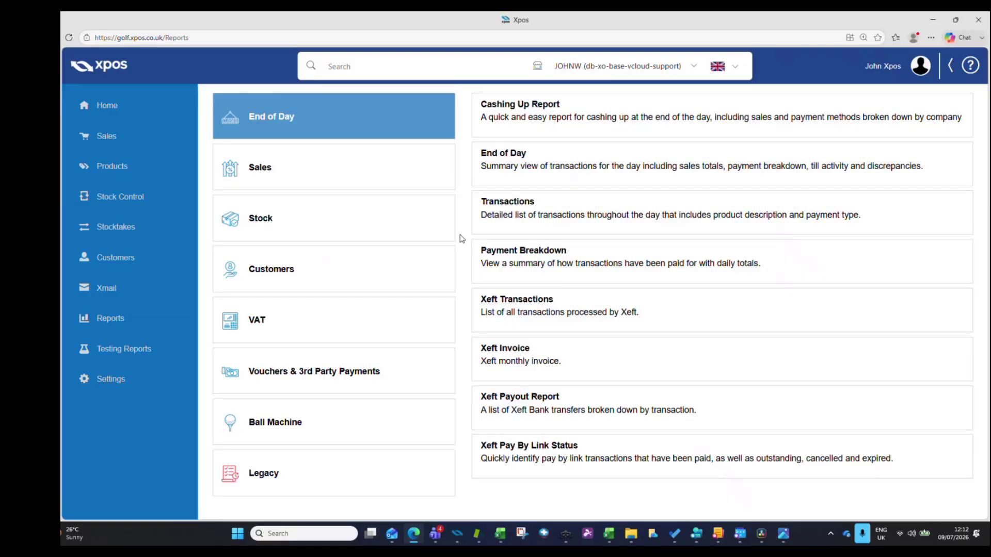
pyautogui.click(531, 170)
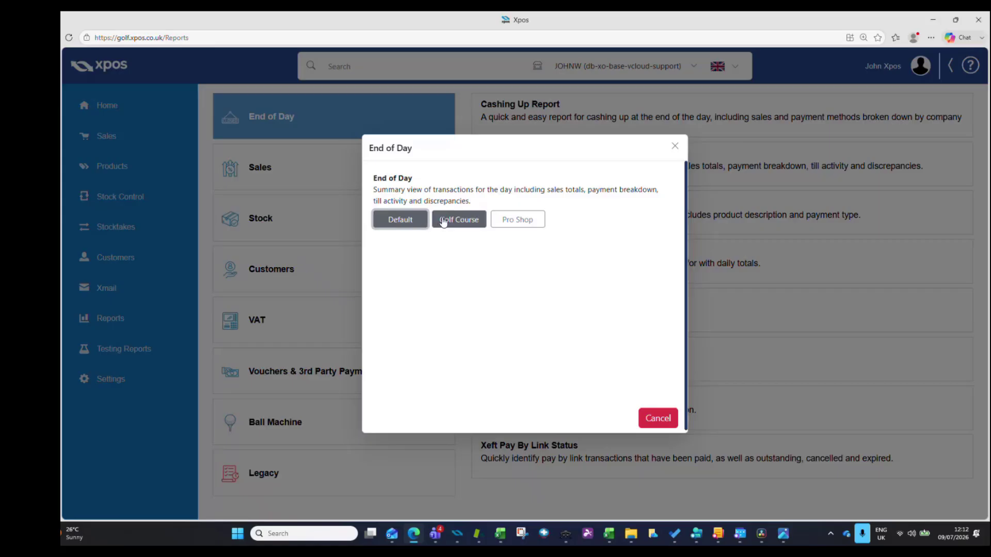
pyautogui.click(517, 222)
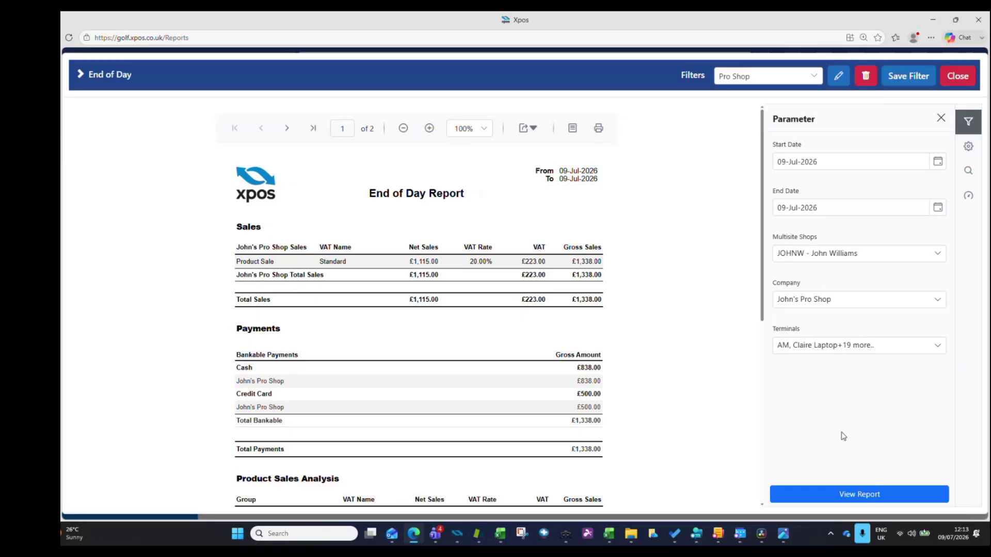
# - Try deselecting all terminals, selecting both companies and picking only the AM terminal for the End of Day report
pyautogui.click(937, 345)
pyautogui.click(786, 369)
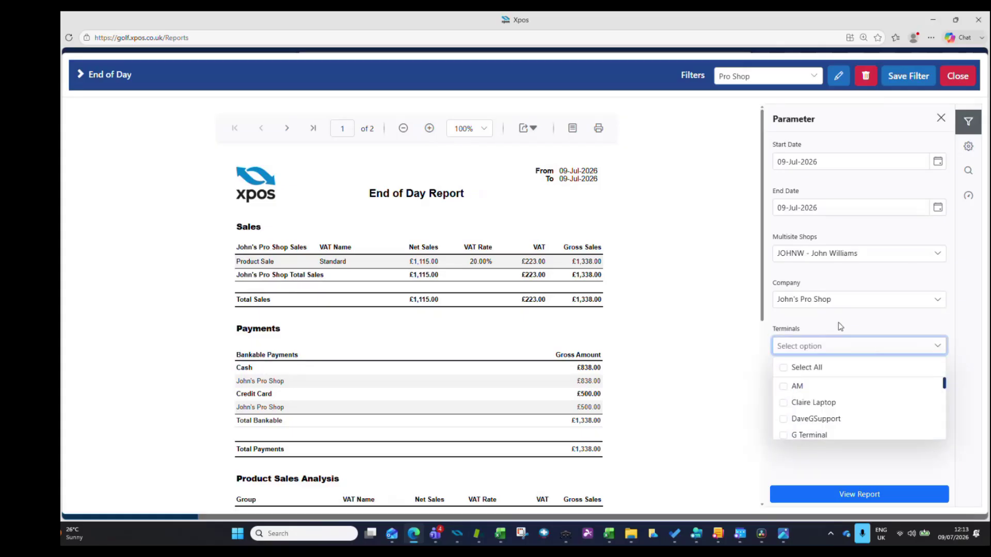
pyautogui.click(936, 300)
pyautogui.click(788, 323)
pyautogui.click(731, 361)
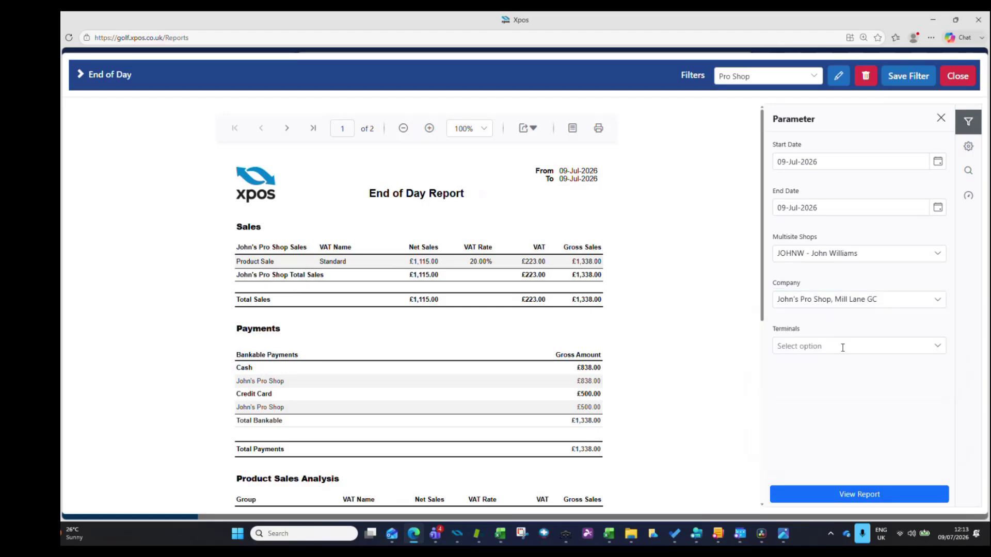
pyautogui.click(936, 346)
pyautogui.click(794, 385)
# - Close the End of Day report and view the Brand - Subgroup - Product statistics stock report with the saved MTD filter
pyautogui.click(956, 78)
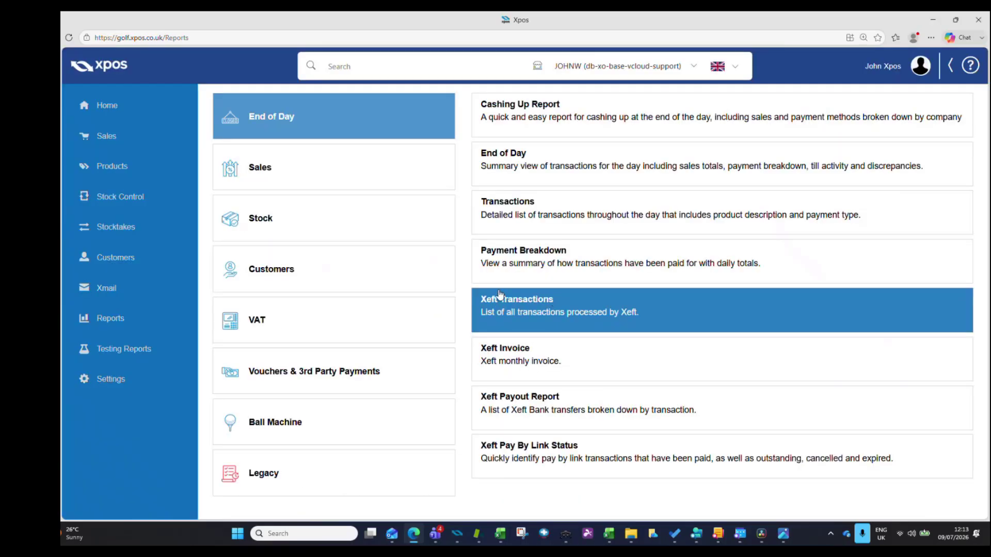
pyautogui.click(355, 226)
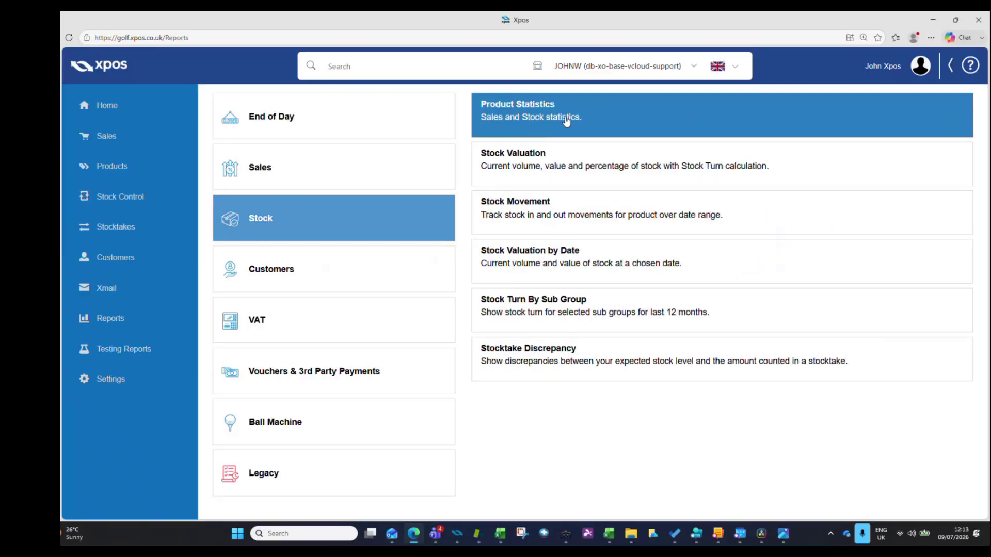
pyautogui.click(580, 123)
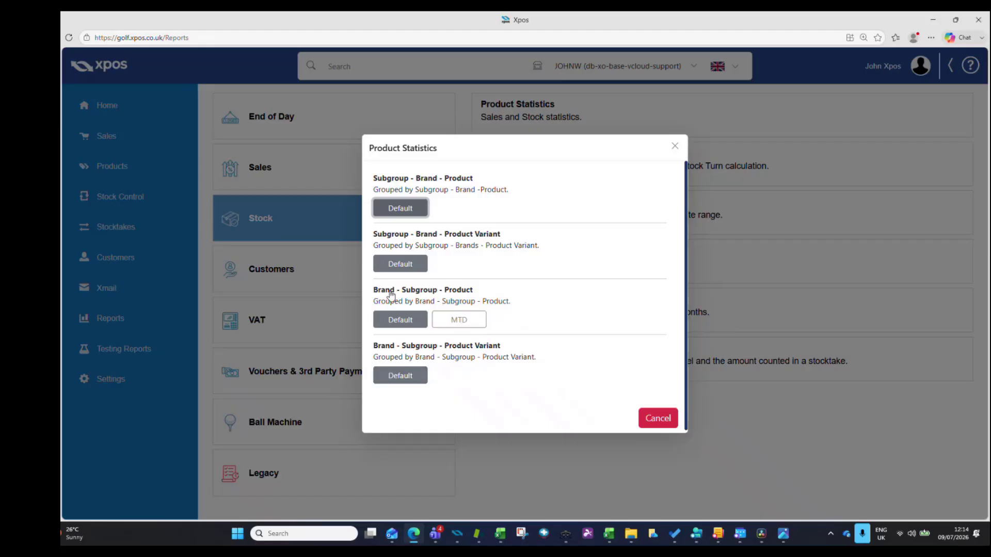
pyautogui.click(458, 320)
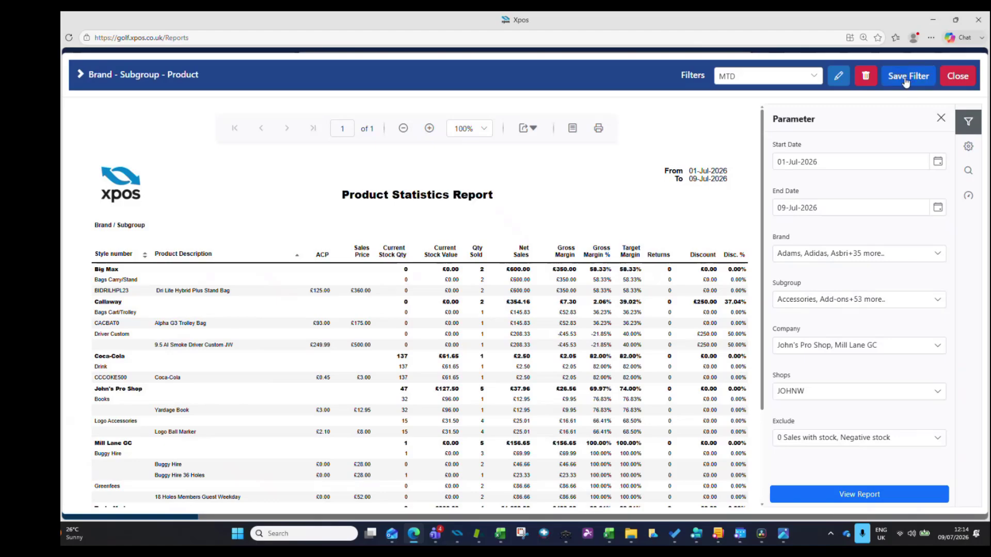
# - Close this report and open the Subgroup - Brand - Product version of Product Statistics with the Default filter
pyautogui.click(957, 77)
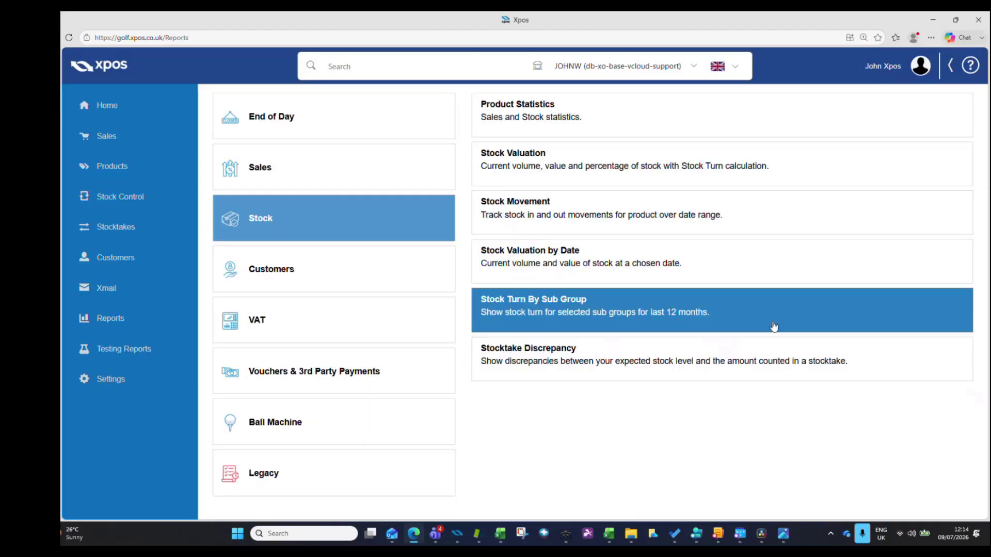
pyautogui.click(541, 120)
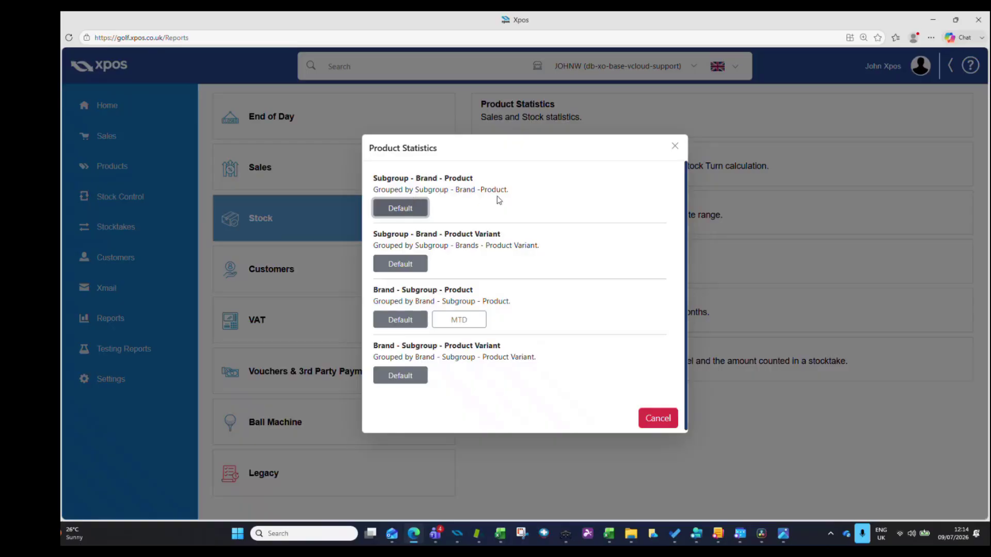
pyautogui.click(406, 207)
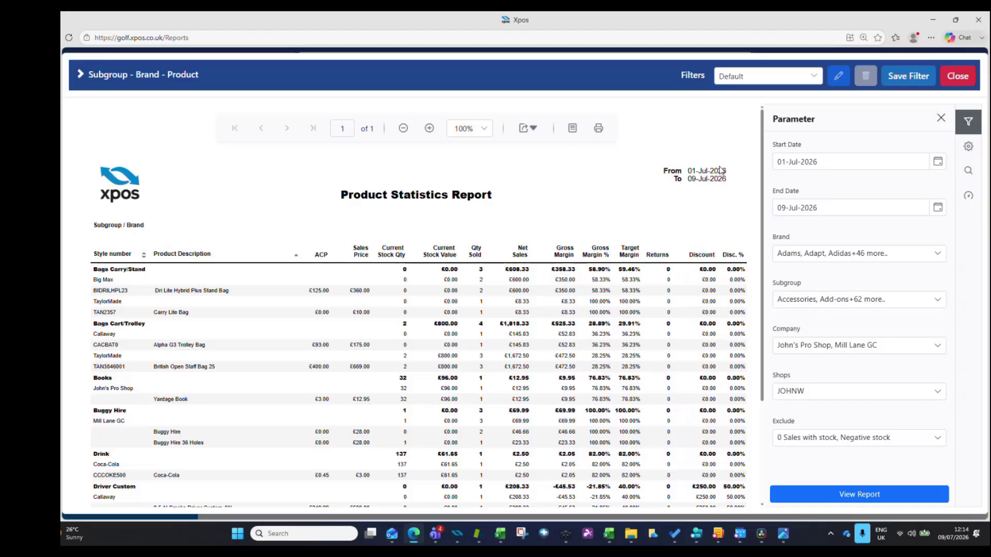
# - Set the report's date range from 01-Jun-2026 to 30-Jun-2026
pyautogui.click(935, 165)
pyautogui.click(875, 184)
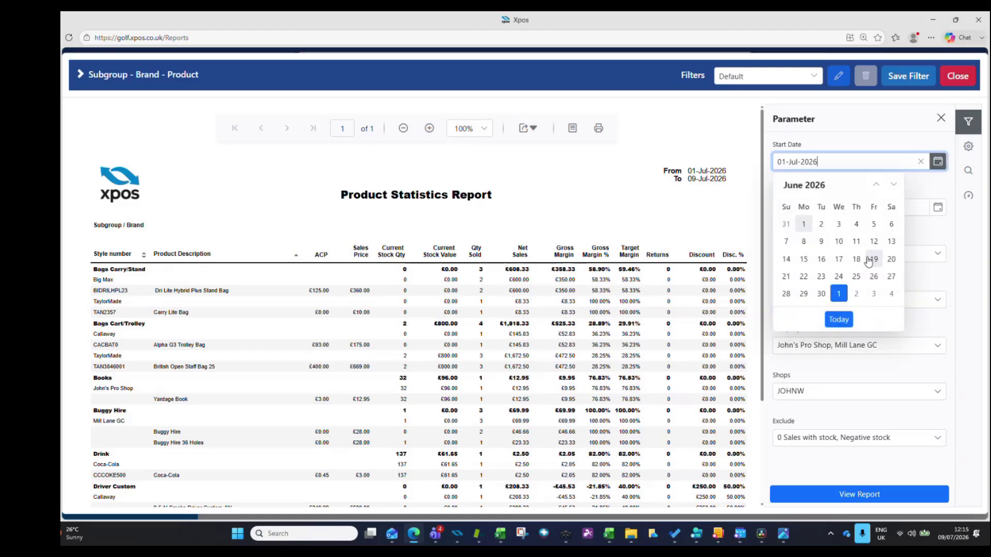
pyautogui.click(803, 224)
pyautogui.click(938, 207)
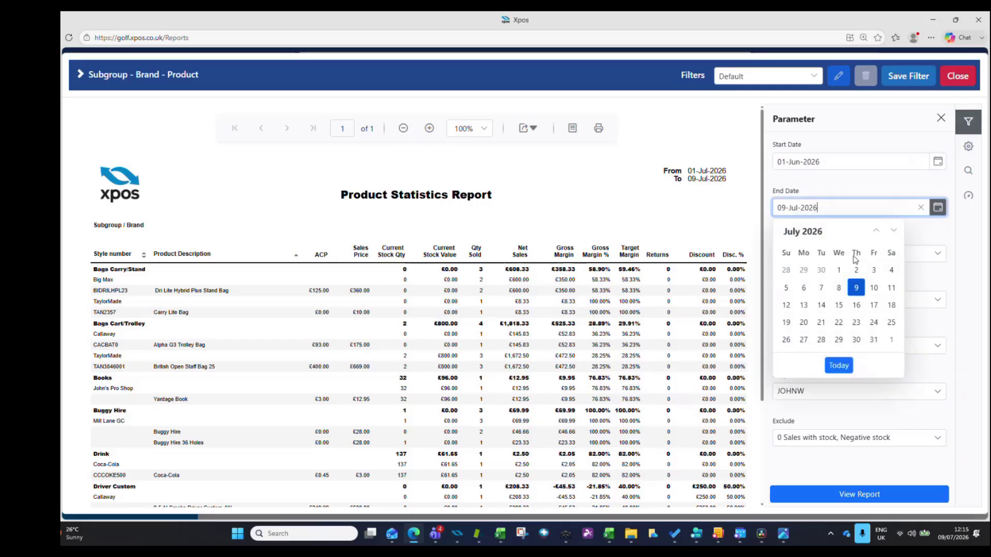
pyautogui.click(876, 230)
pyautogui.click(821, 339)
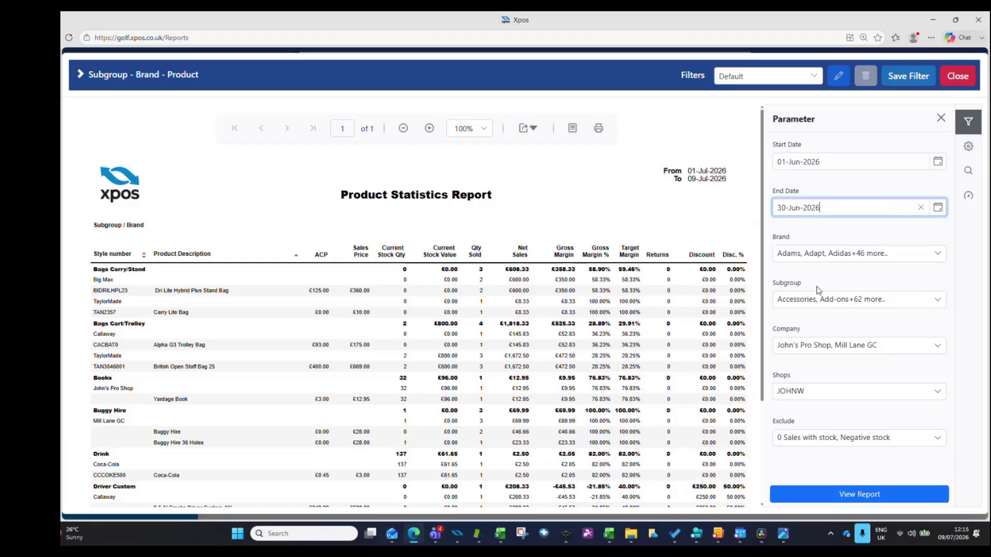
# - Limit the Product Statistics report to the company Mill Lane GC and run it
pyautogui.click(938, 346)
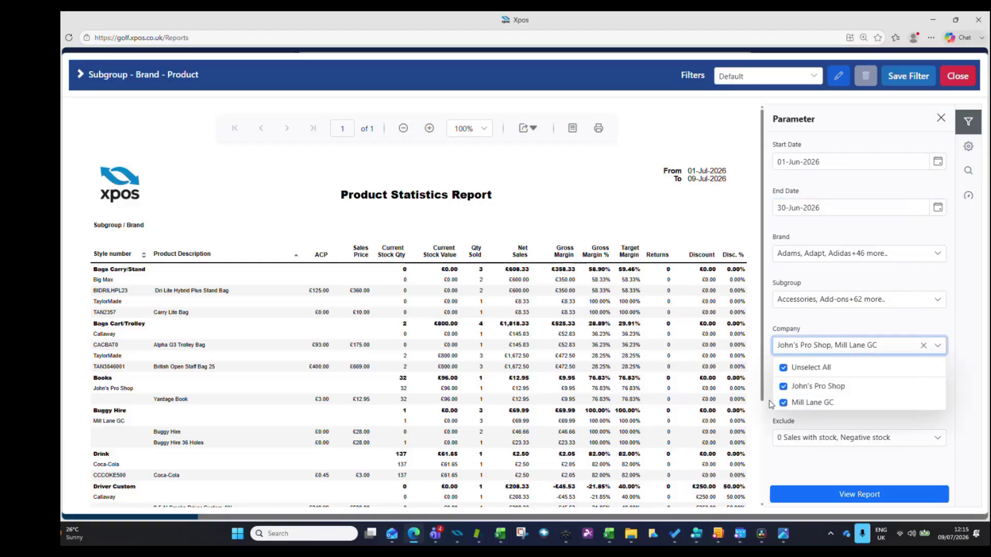
pyautogui.click(784, 368)
pyautogui.click(784, 402)
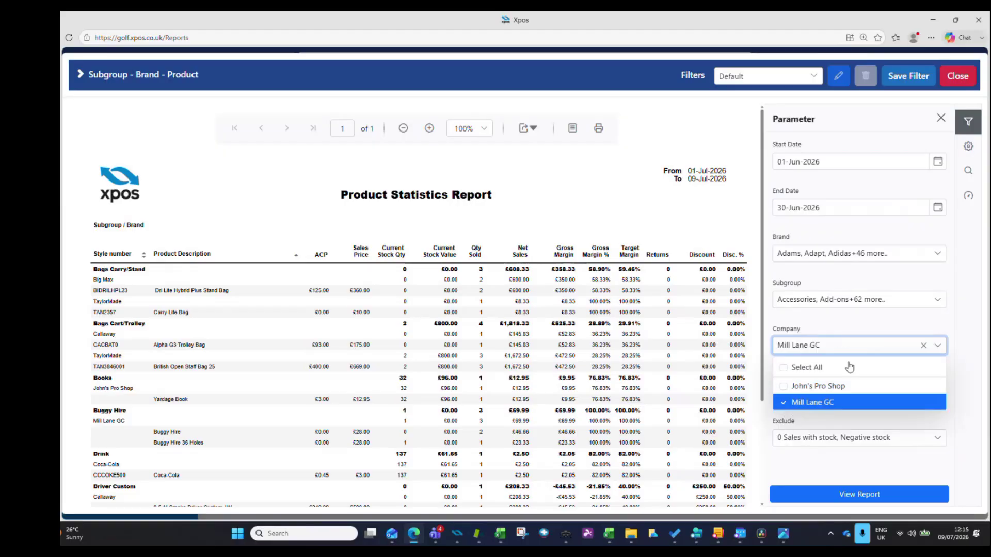
pyautogui.click(853, 494)
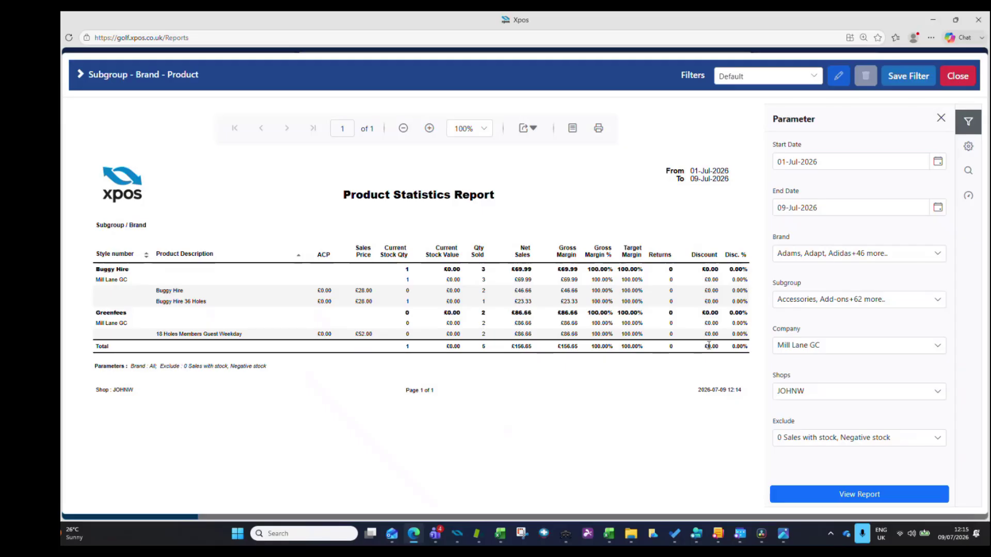
# - Save the current Subgroup - Brand - Product report settings as a filter named Golf Course
pyautogui.click(907, 84)
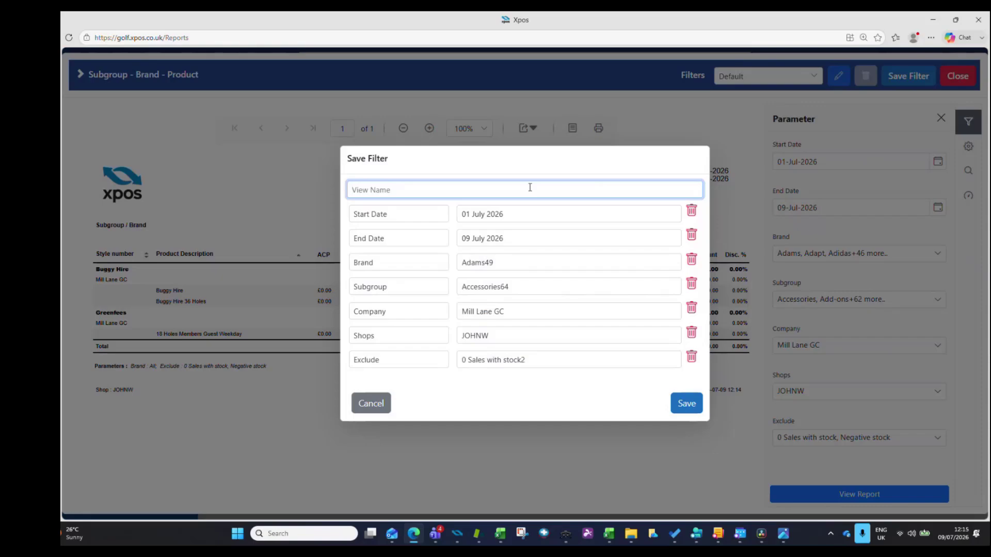
pyautogui.write('Golf Course')
pyautogui.click(682, 408)
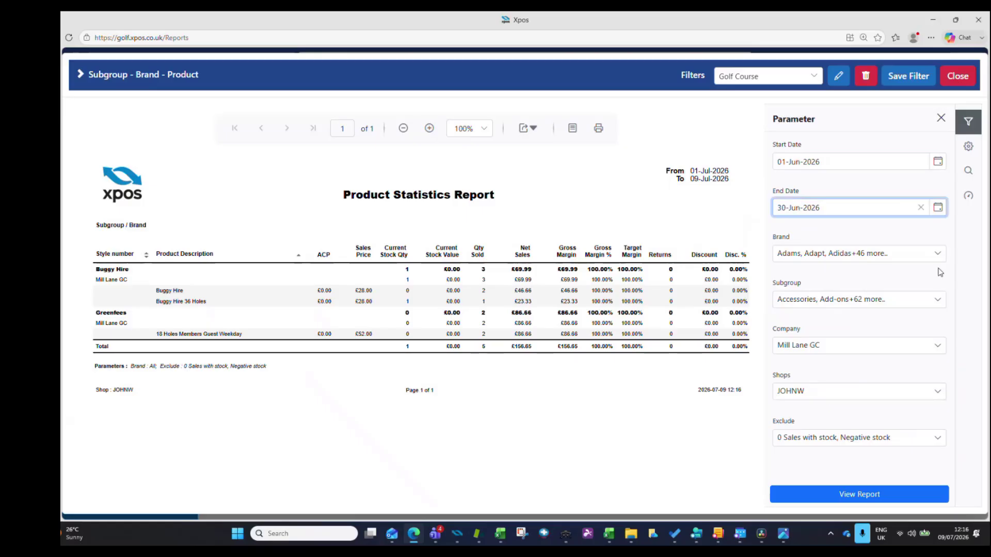
# - Clear all subgroups in the report's Subgroup filter and select only Greenfees
pyautogui.click(937, 301)
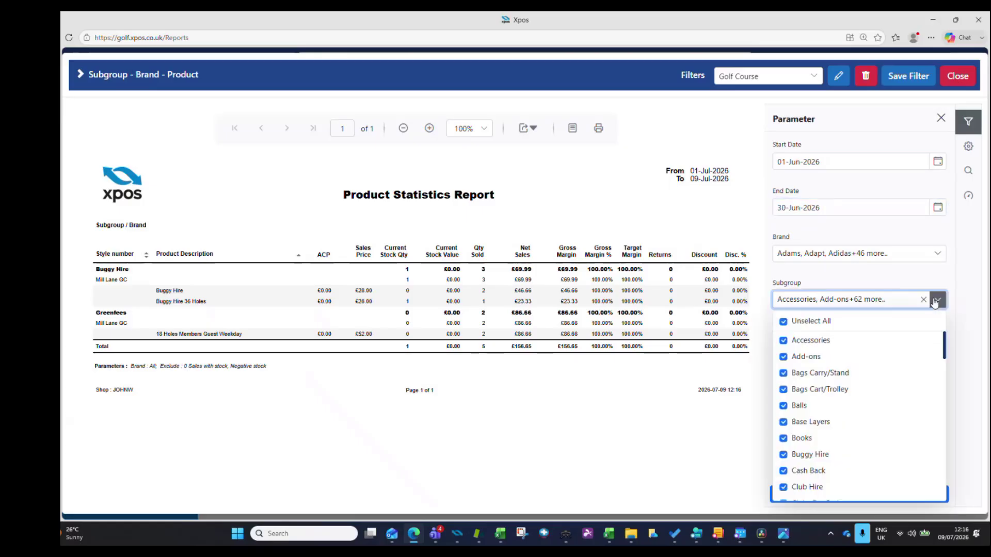
pyautogui.click(797, 321)
pyautogui.scroll(-3, 797, 404)
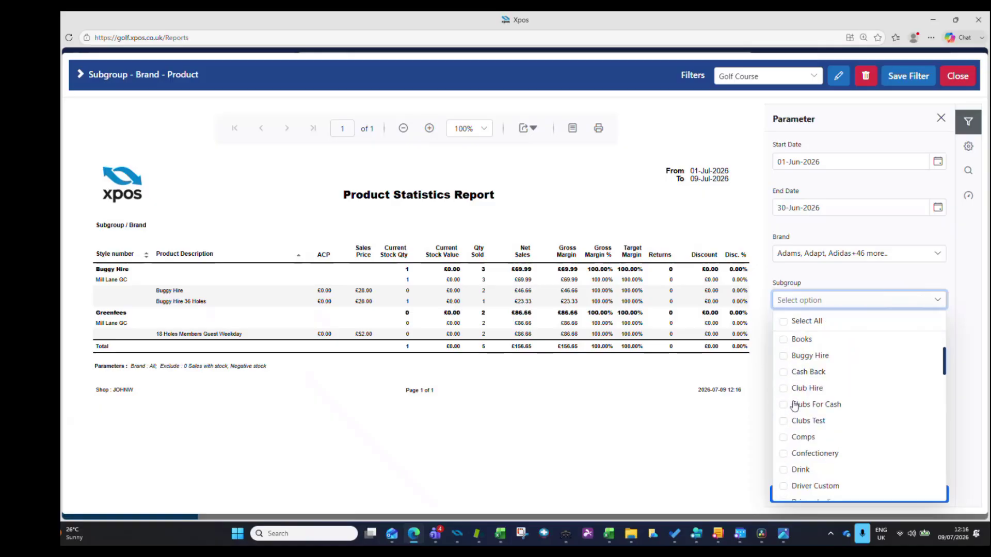
pyautogui.scroll(-5, 795, 408)
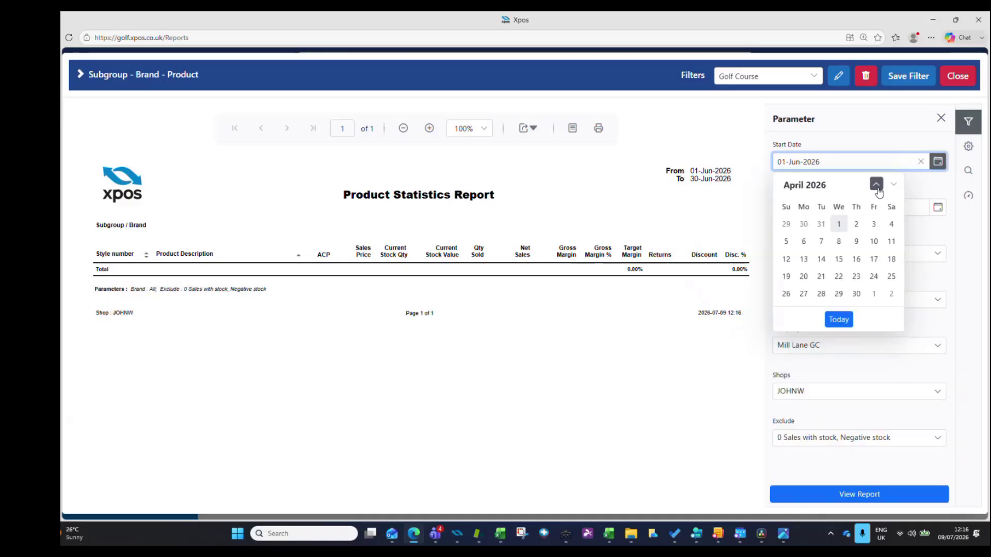
# - Set the report's date range from 01-Jan-2026 to 09-Jul-2026 and run it
pyautogui.click(876, 185)
pyautogui.click(876, 185)
pyautogui.click(876, 184)
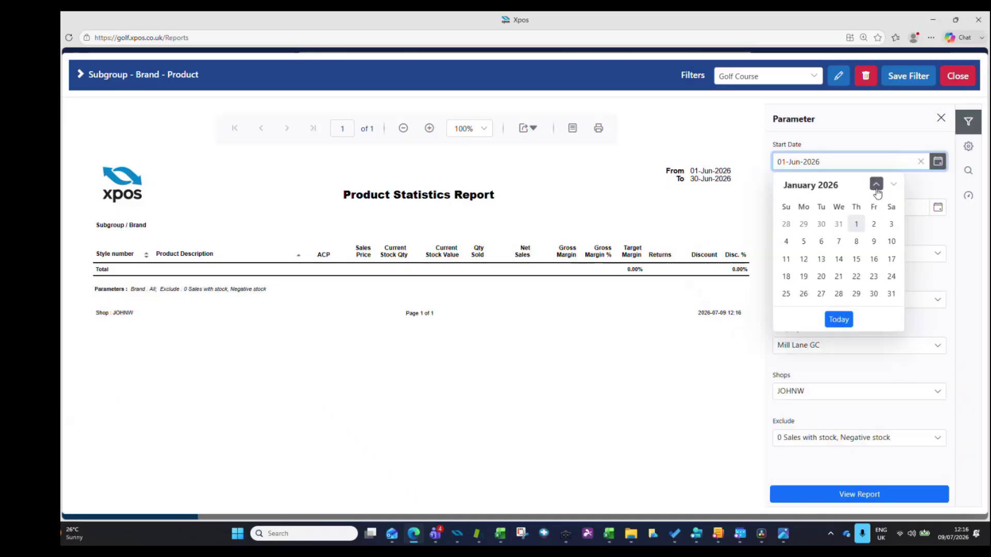
pyautogui.click(862, 225)
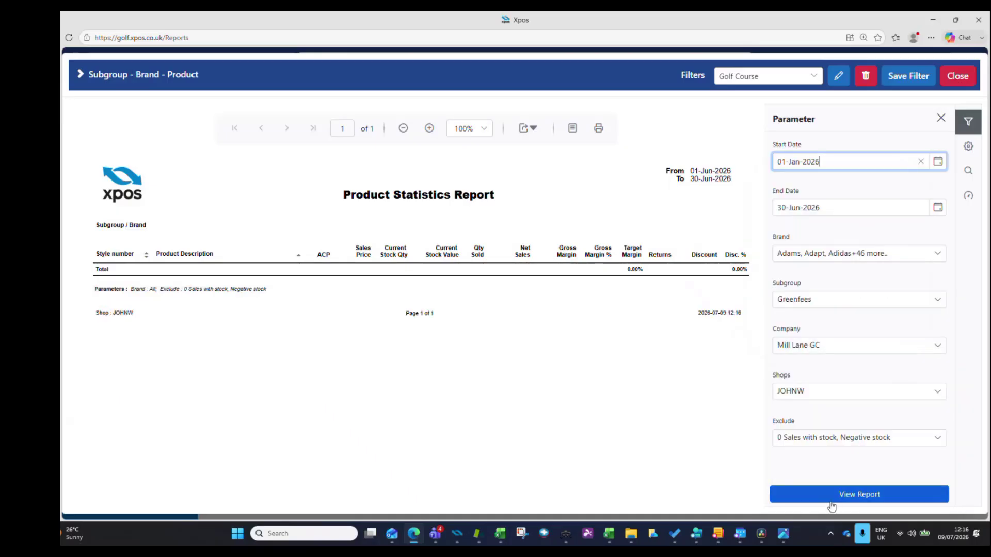
pyautogui.click(938, 207)
pyautogui.click(894, 231)
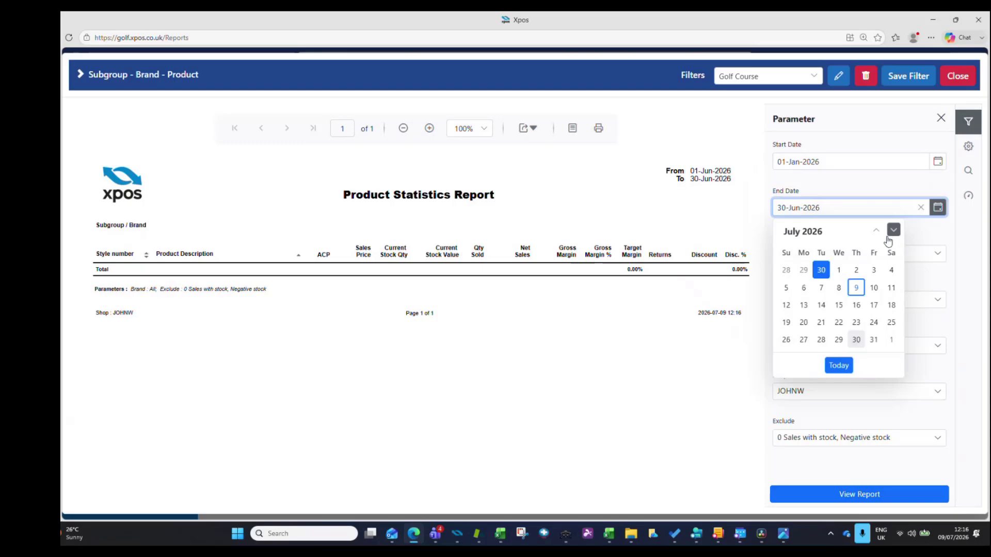
pyautogui.click(852, 287)
pyautogui.click(860, 493)
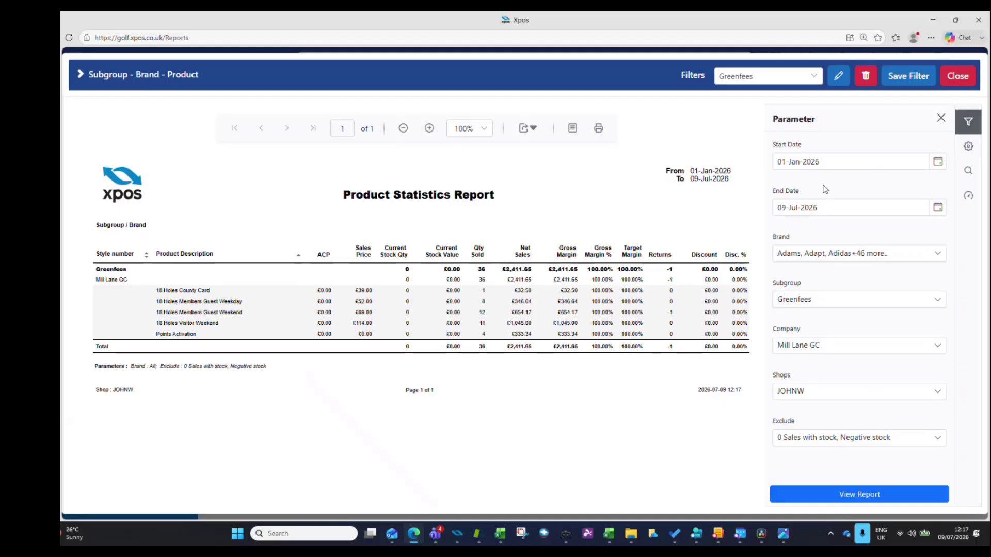
# - Try to save the current report settings as another filter named Greenfees Golf Club
pyautogui.click(902, 82)
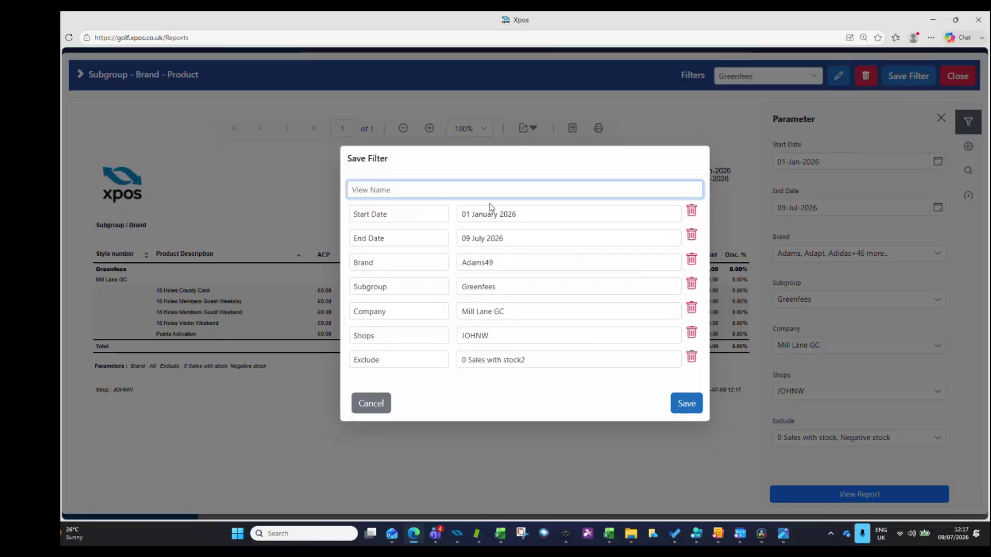
pyautogui.write('Greenfees Golf Club')
pyautogui.click(686, 404)
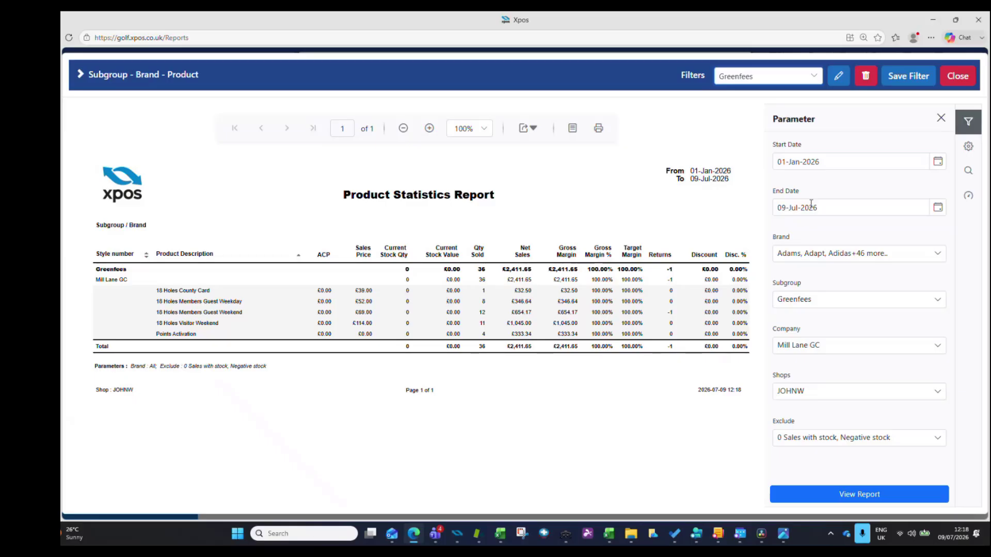
# - View the saved filters available for the Subgroup - Brand - Product report and close the report
pyautogui.click(814, 78)
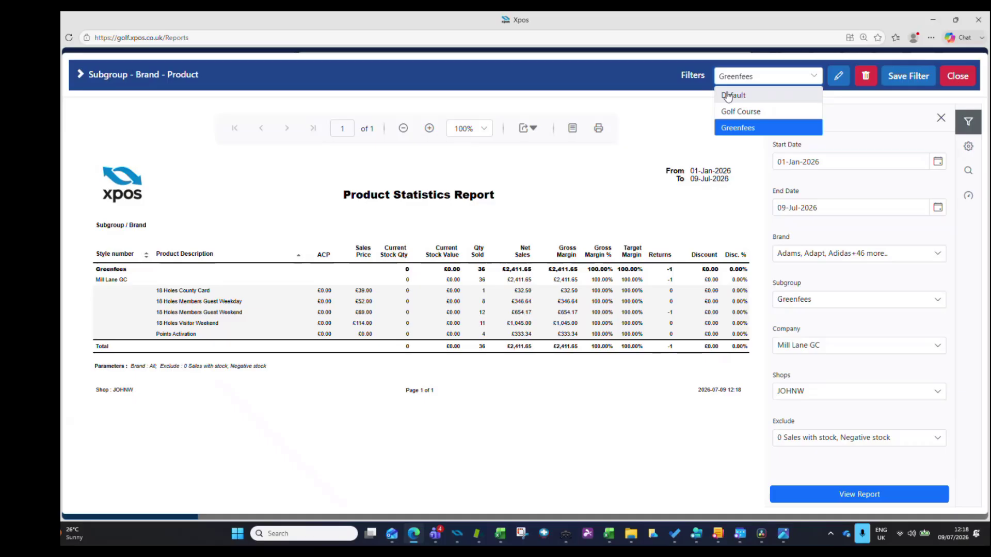
pyautogui.click(700, 113)
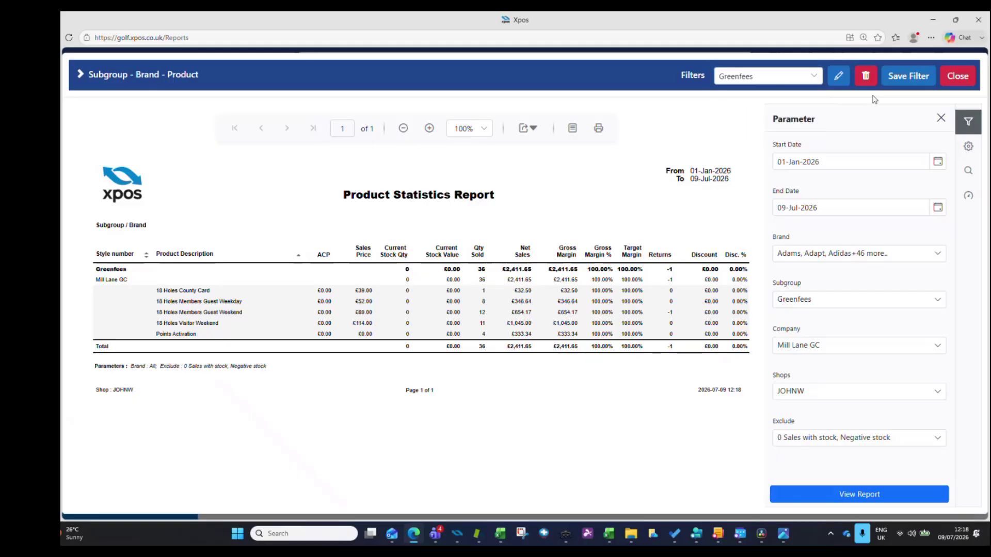
pyautogui.click(957, 76)
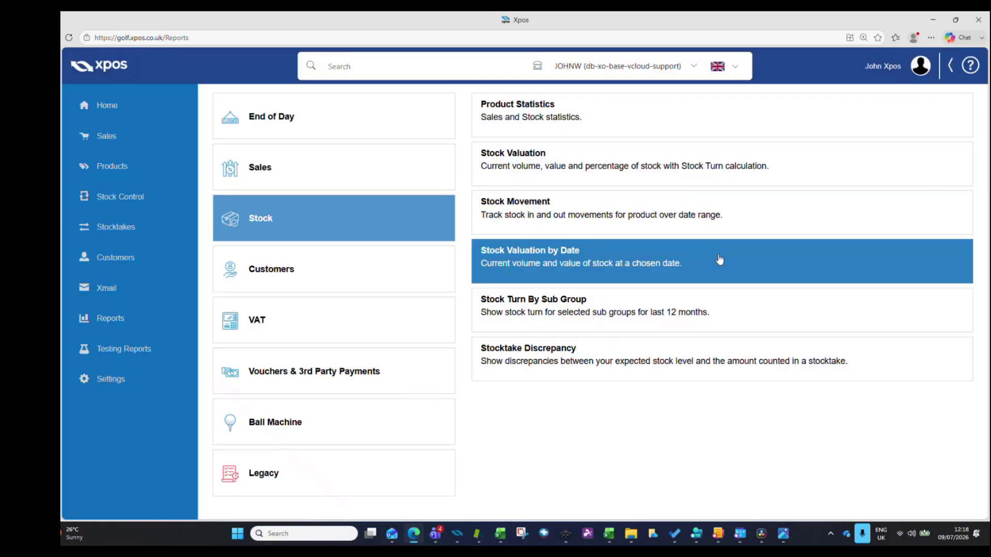
# - Check the saved filters offered for Product Statistics, dismiss the report choices and return to the Home page
pyautogui.click(585, 132)
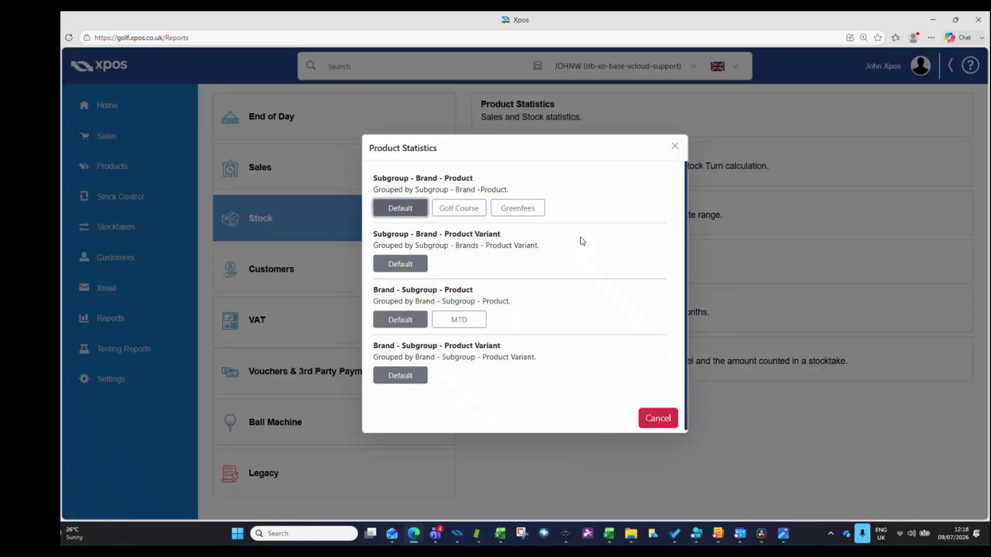
pyautogui.click(674, 147)
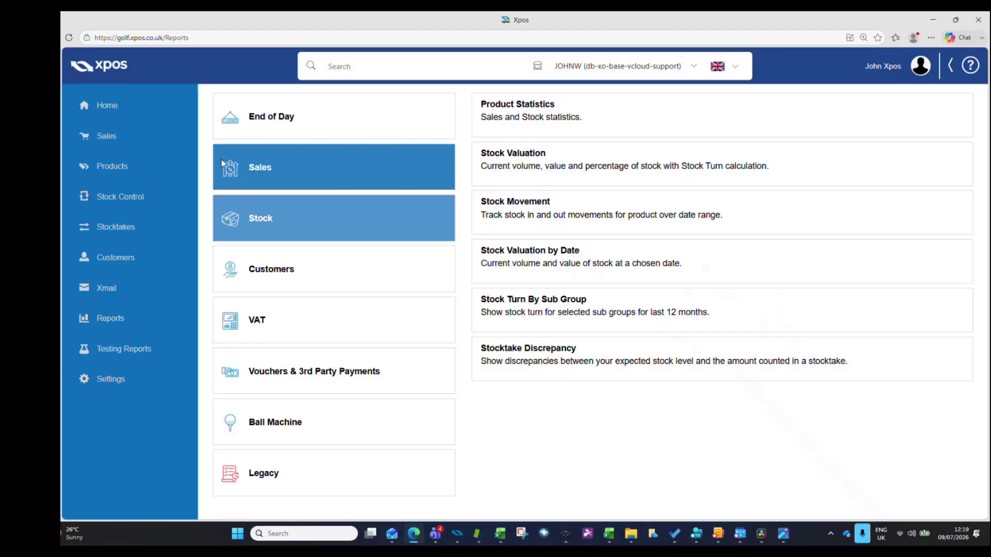
pyautogui.click(148, 109)
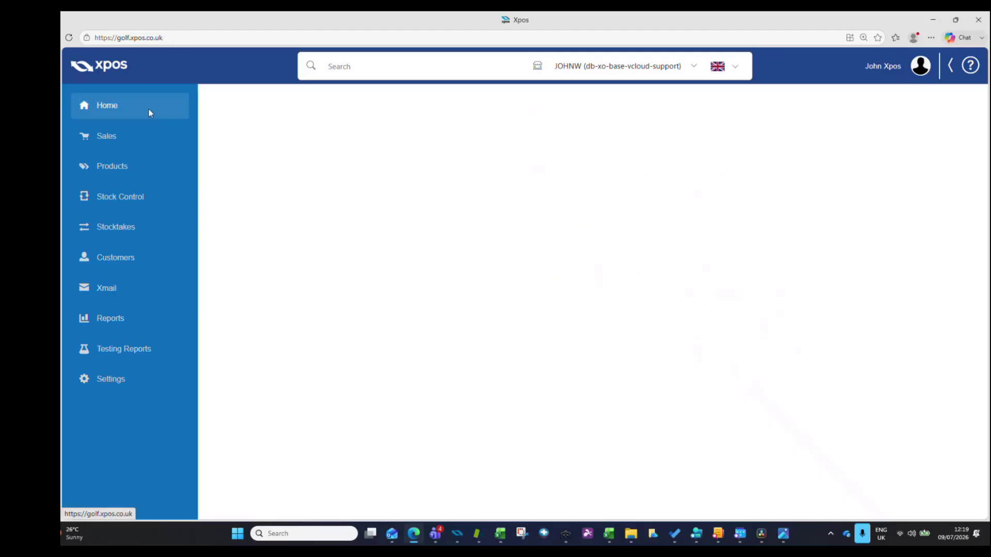